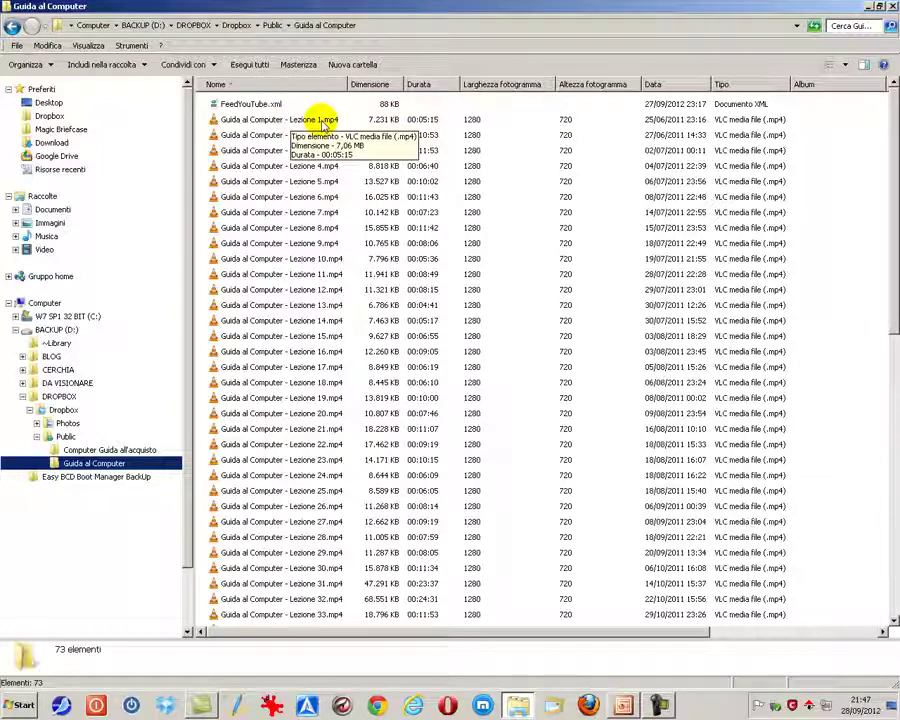
# - Select the non-contiguous video files Lezione 1, 2, 3, 5, 11 and 16 together in the Guida al Computer folder
pyautogui.rightClick(324, 121)
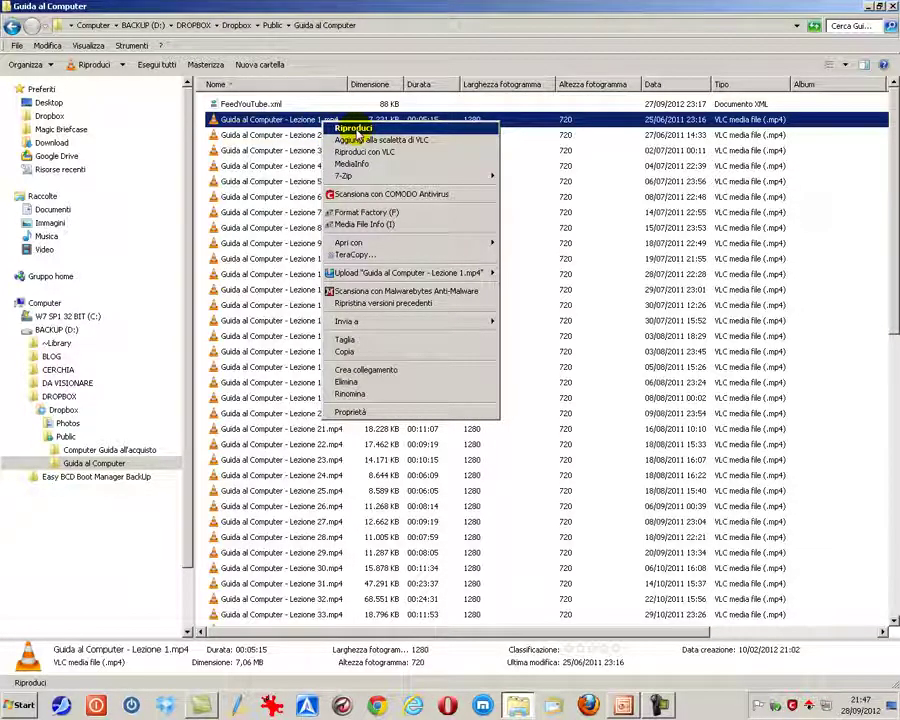
pyautogui.click(233, 121)
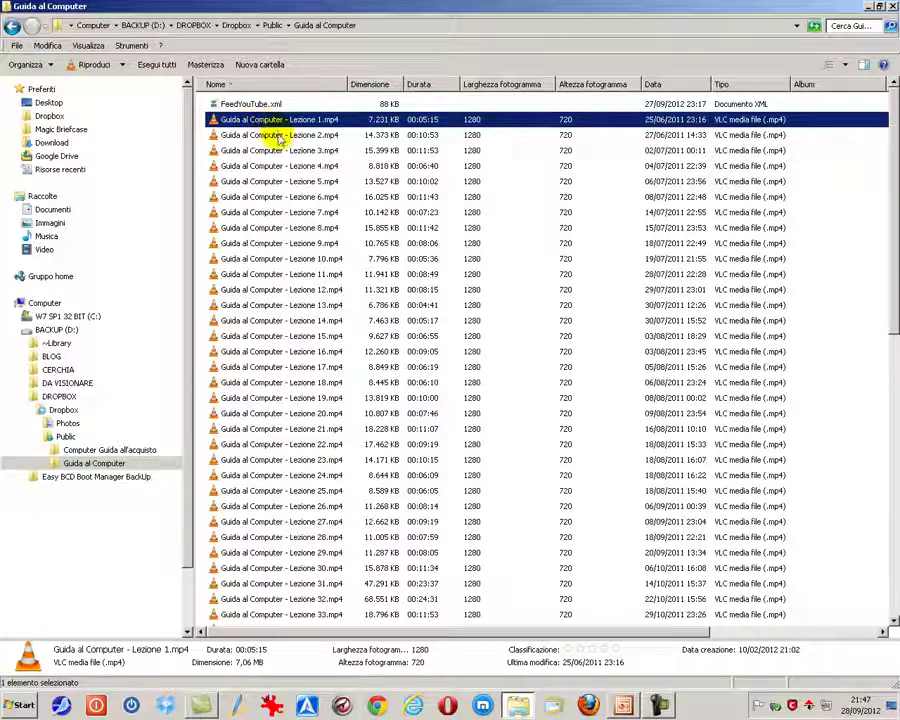
pyautogui.keyDown('shift'); pyautogui.click(270, 135); pyautogui.keyUp('shift')
pyautogui.keyDown('ctrl'); pyautogui.click(283, 150); pyautogui.keyUp('ctrl')
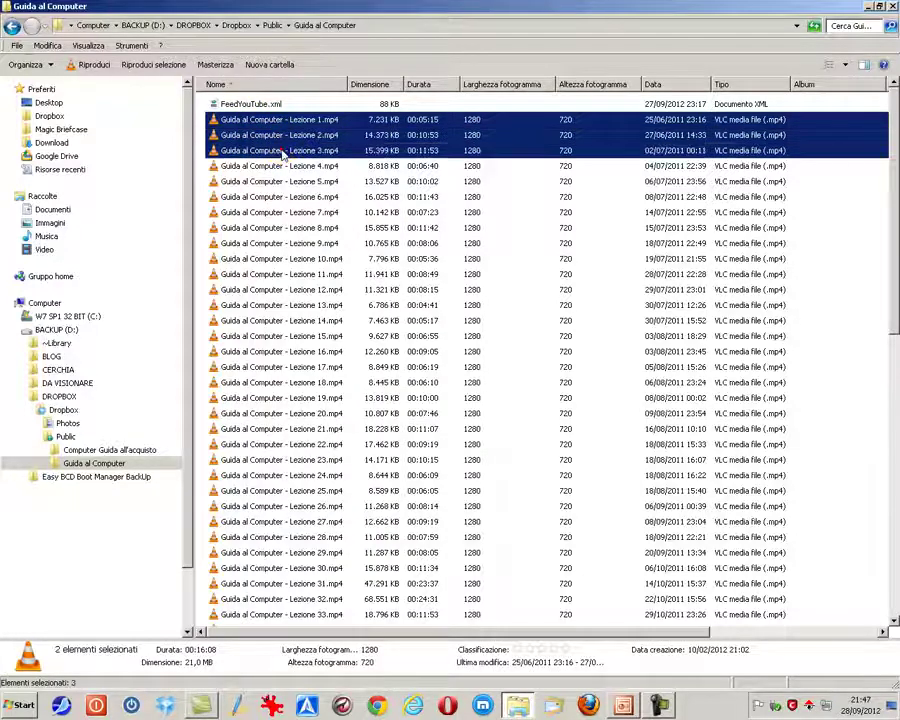
pyautogui.keyDown('ctrl'); pyautogui.click(265, 181); pyautogui.keyUp('ctrl')
pyautogui.keyDown('ctrl'); pyautogui.click(291, 273); pyautogui.keyUp('ctrl')
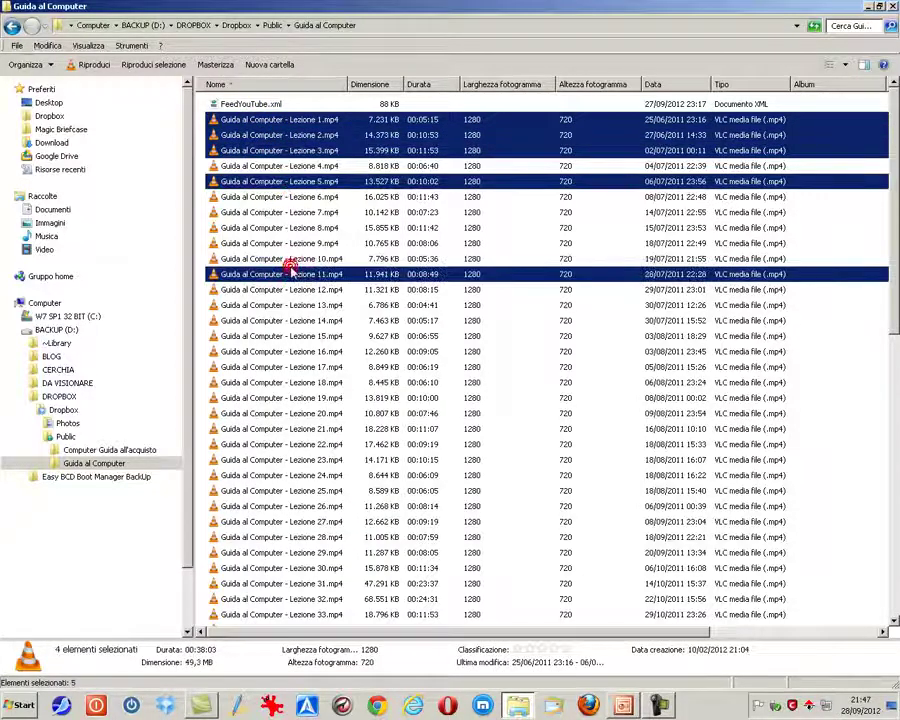
pyautogui.keyDown('ctrl'); pyautogui.click(290, 352); pyautogui.keyUp('ctrl')
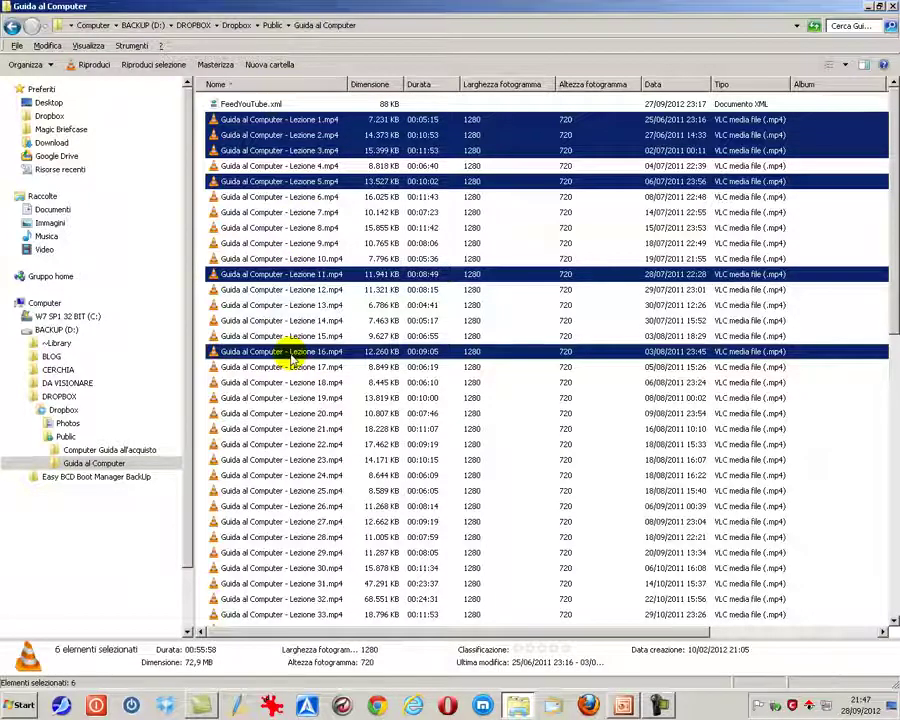
# - Select the contiguous range of video files from Lezione 1 to Lezione 7, then reduce the selection to Lezione 8 alone
pyautogui.click(280, 119)
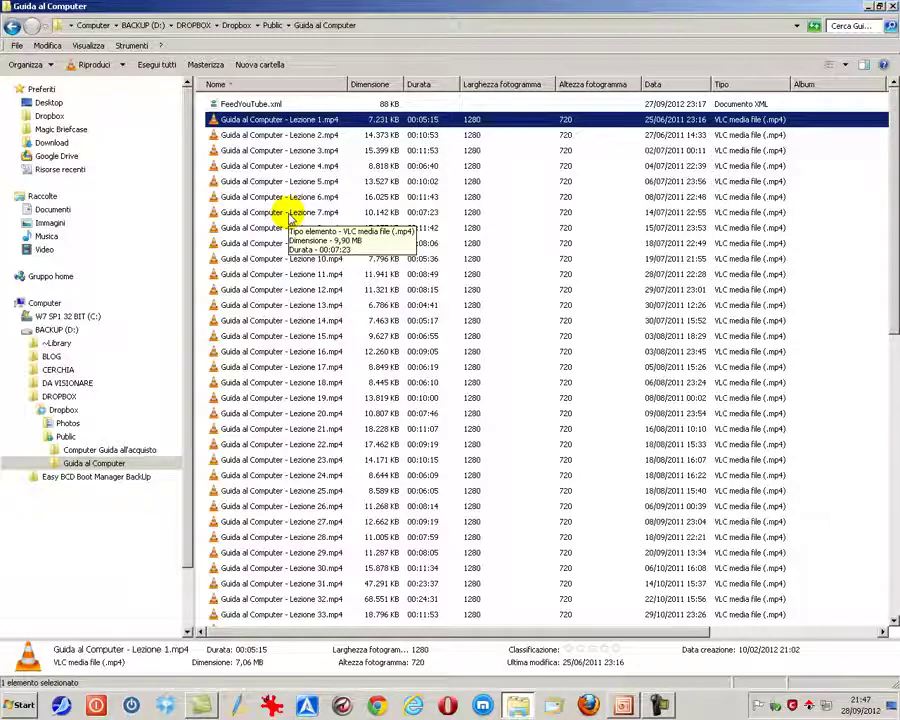
pyautogui.keyDown('shift'); pyautogui.click(290, 214); pyautogui.keyUp('shift')
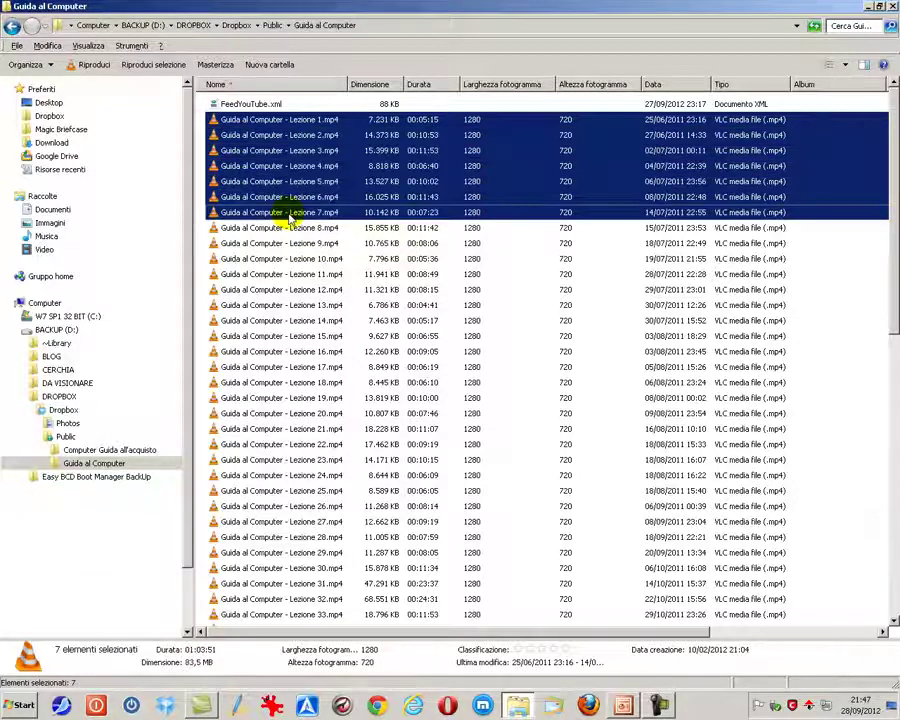
pyautogui.click(335, 229)
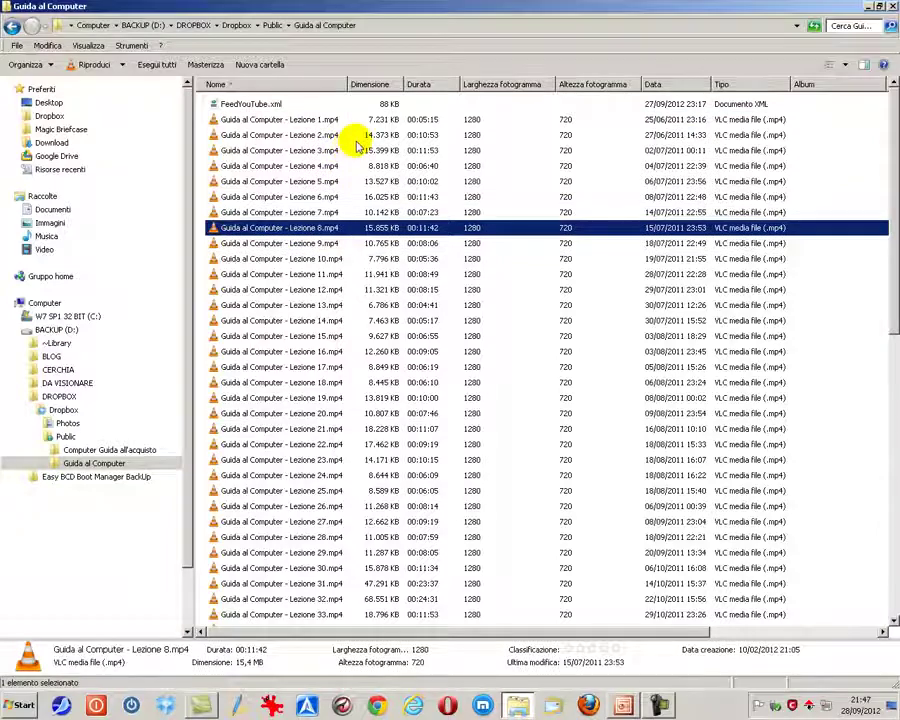
# - Select the video files from Lezione 2 and extend the range to Lezione 12, then release it by selecting only FeedYouTube.xml
pyautogui.click(321, 135)
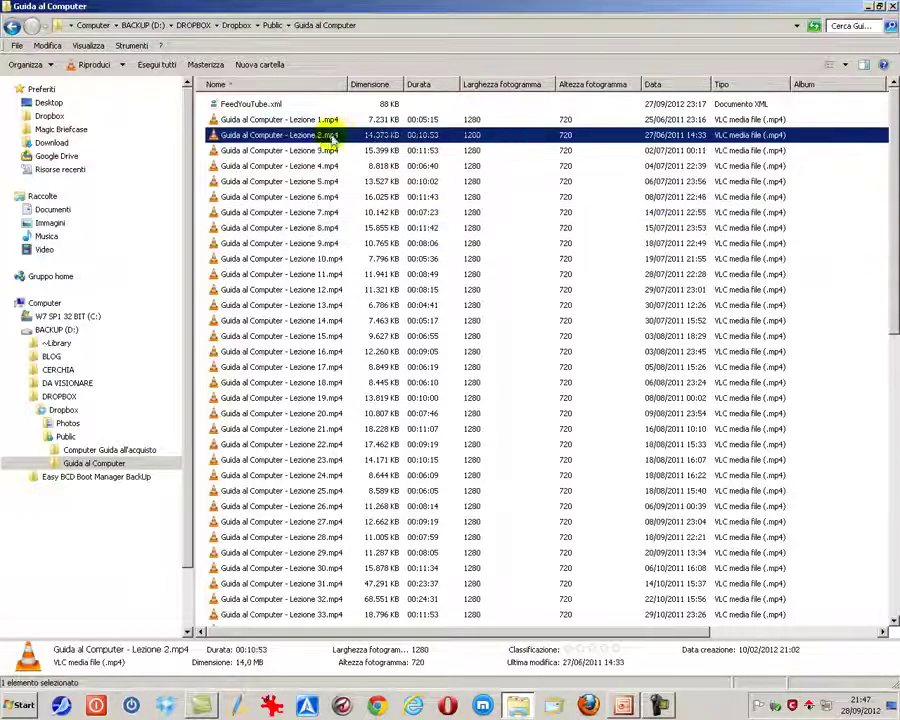
pyautogui.keyDown('shift'); pyautogui.click(312, 166); pyautogui.keyUp('shift')
pyautogui.keyDown('shift'); pyautogui.click(314, 196); pyautogui.keyUp('shift')
pyautogui.keyDown('shift'); pyautogui.click(320, 243); pyautogui.keyUp('shift')
pyautogui.keyDown('shift'); pyautogui.click(322, 258); pyautogui.keyUp('shift')
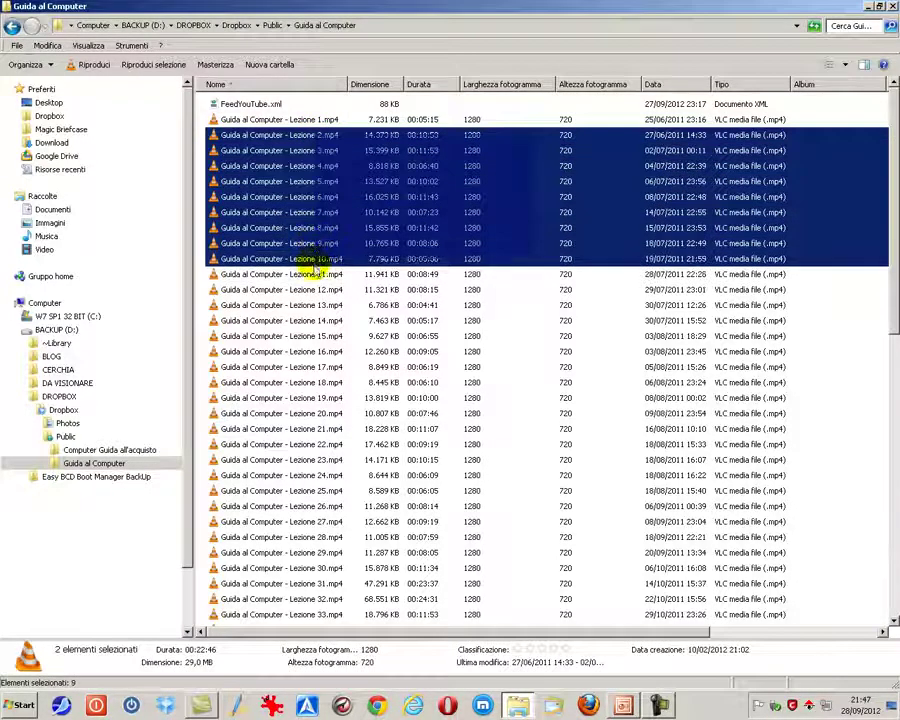
pyautogui.keyDown('shift'); pyautogui.click(318, 274); pyautogui.keyUp('shift')
pyautogui.keyDown('shift'); pyautogui.click(312, 289); pyautogui.keyUp('shift')
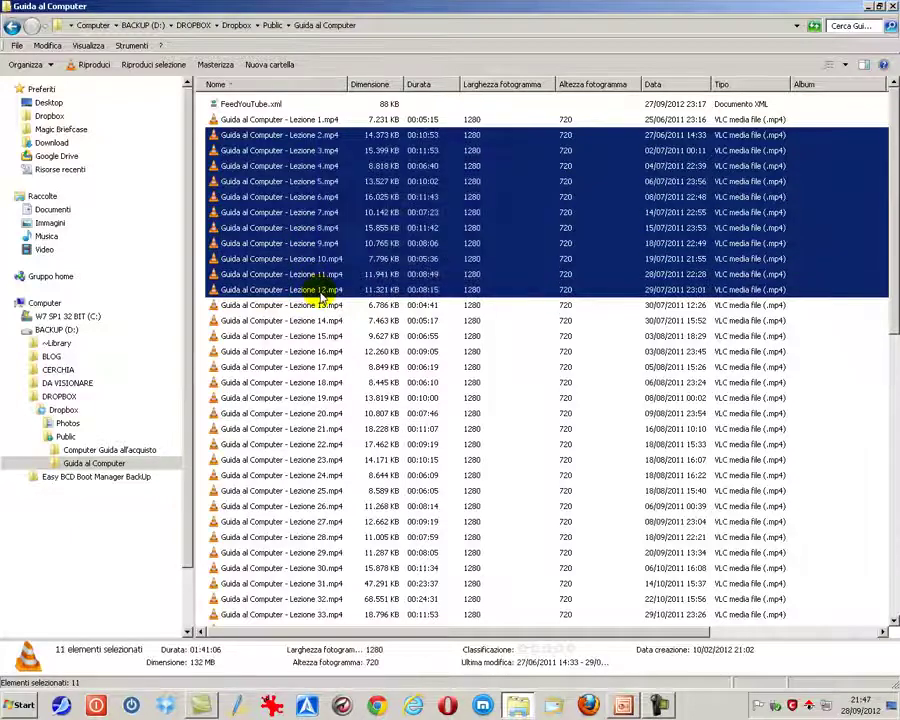
pyautogui.click(504, 104)
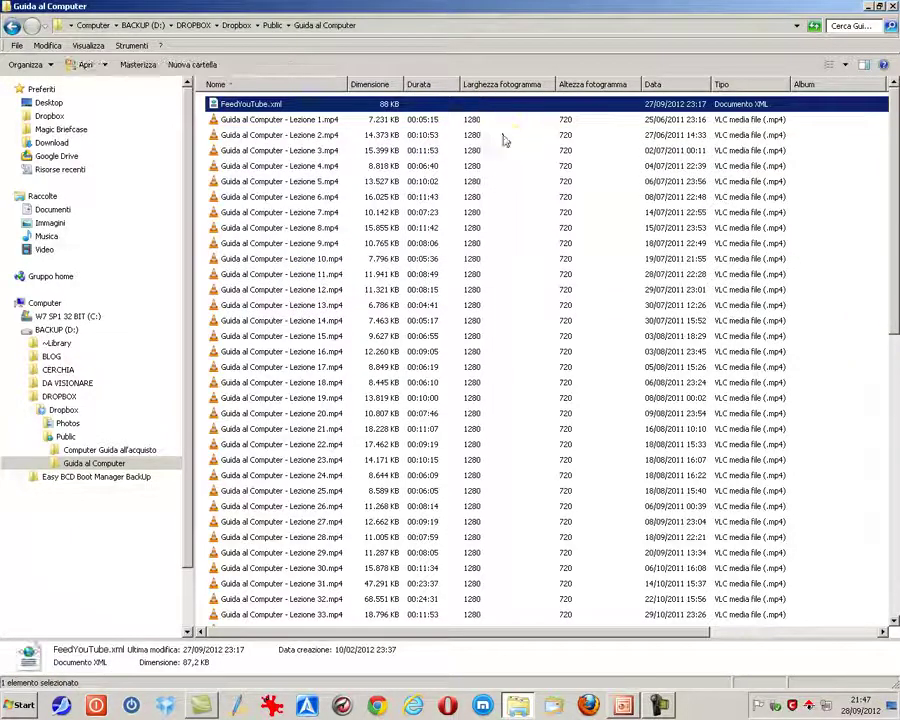
# - Show the file operations available for Lezione 2 to Lezione 4 as a group, and for Lezione 2 alone
pyautogui.click(292, 137)
pyautogui.keyDown('shift'); pyautogui.click(292, 166); pyautogui.keyUp('shift')
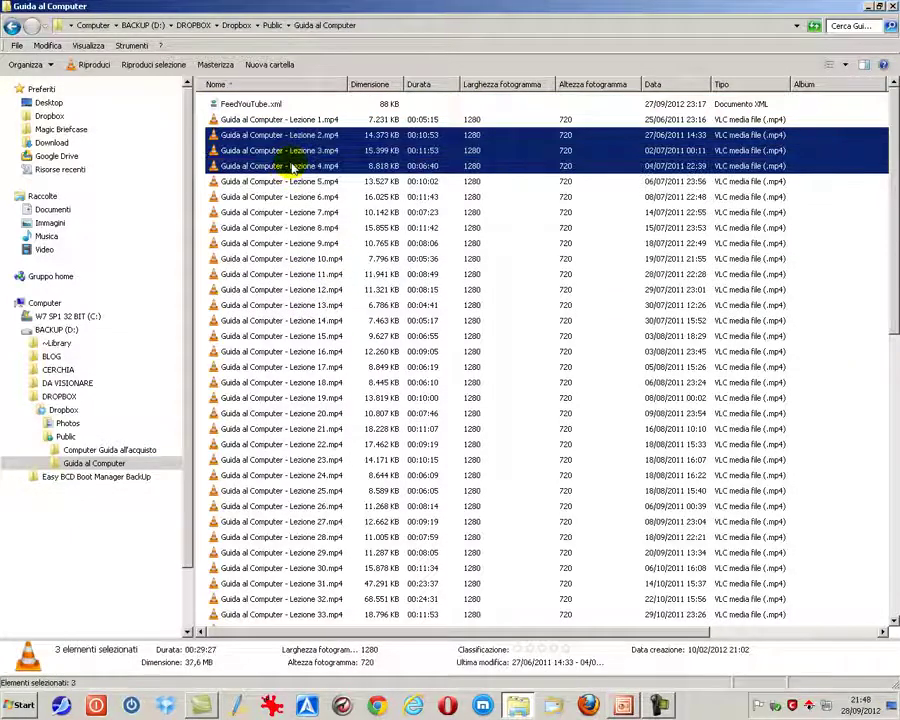
pyautogui.rightClick(292, 168)
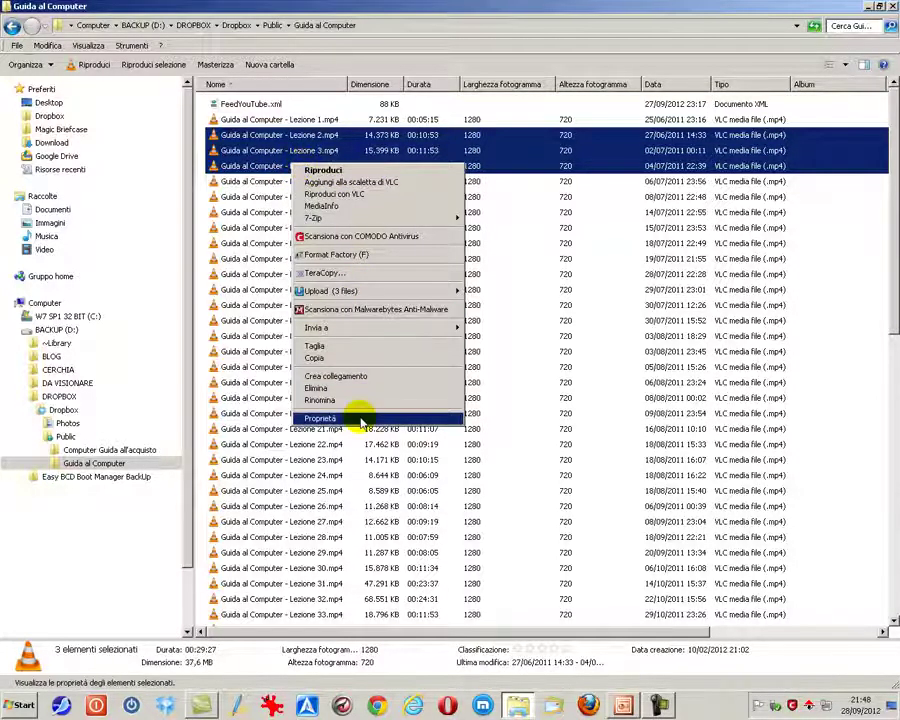
pyautogui.click(296, 134)
pyautogui.rightClick(296, 134)
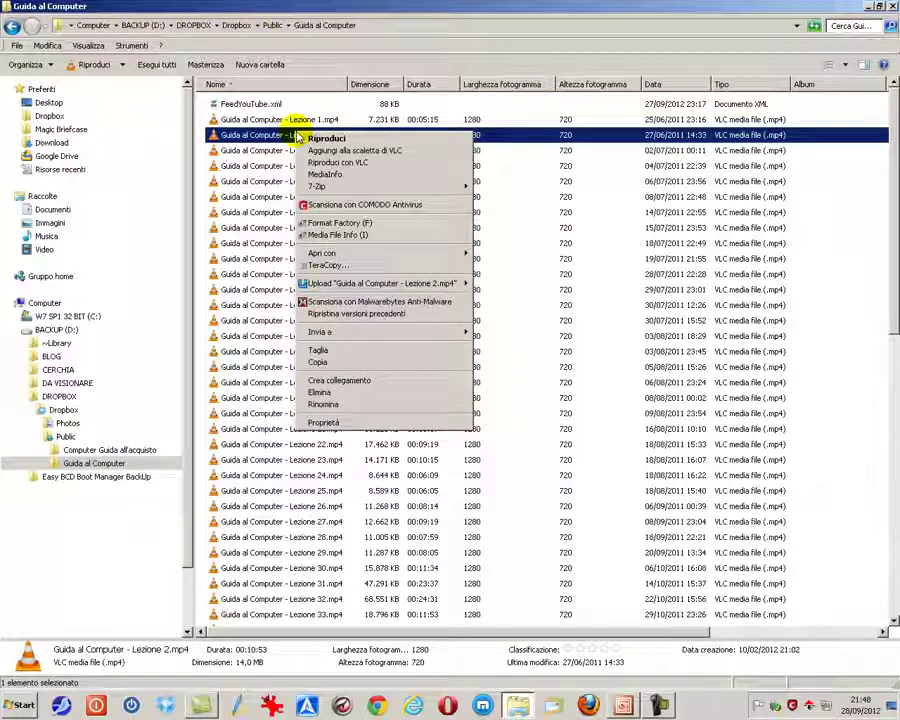
# - Review the programs available for opening Guida al Computer - Lezione 1.mp4, including the default-program chooser, and cancel the choice
pyautogui.rightClick(282, 120)
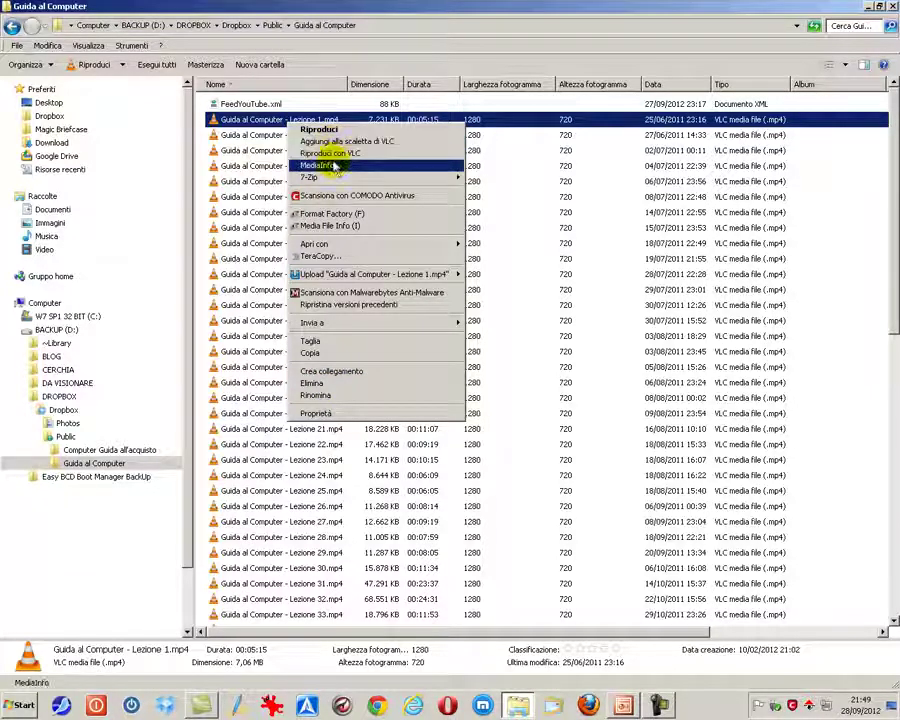
pyautogui.moveTo(334, 178)
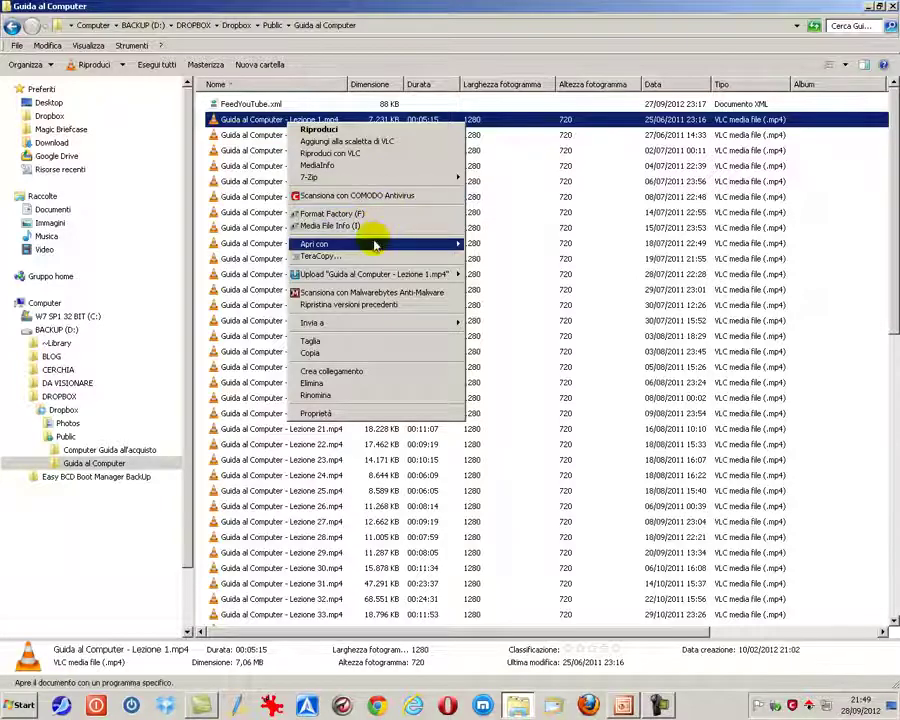
pyautogui.moveTo(376, 246)
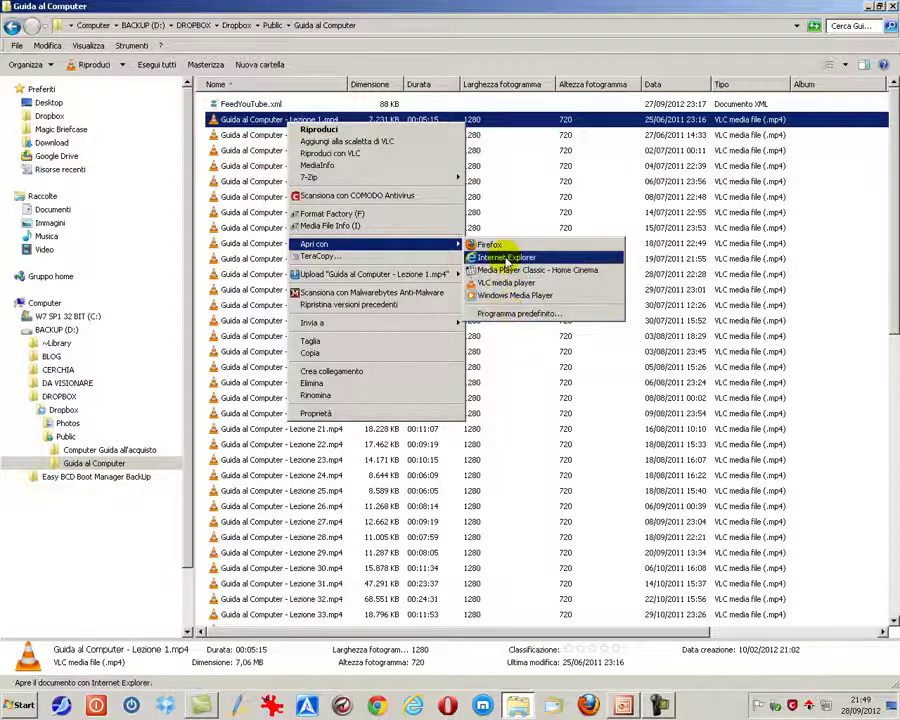
pyautogui.click(516, 318)
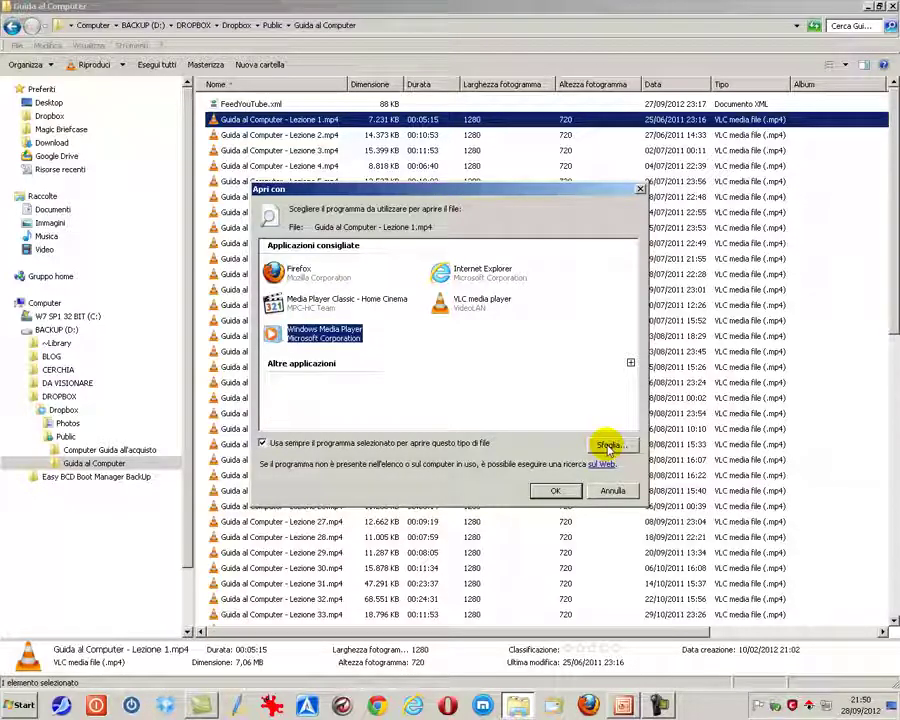
pyautogui.click(263, 446)
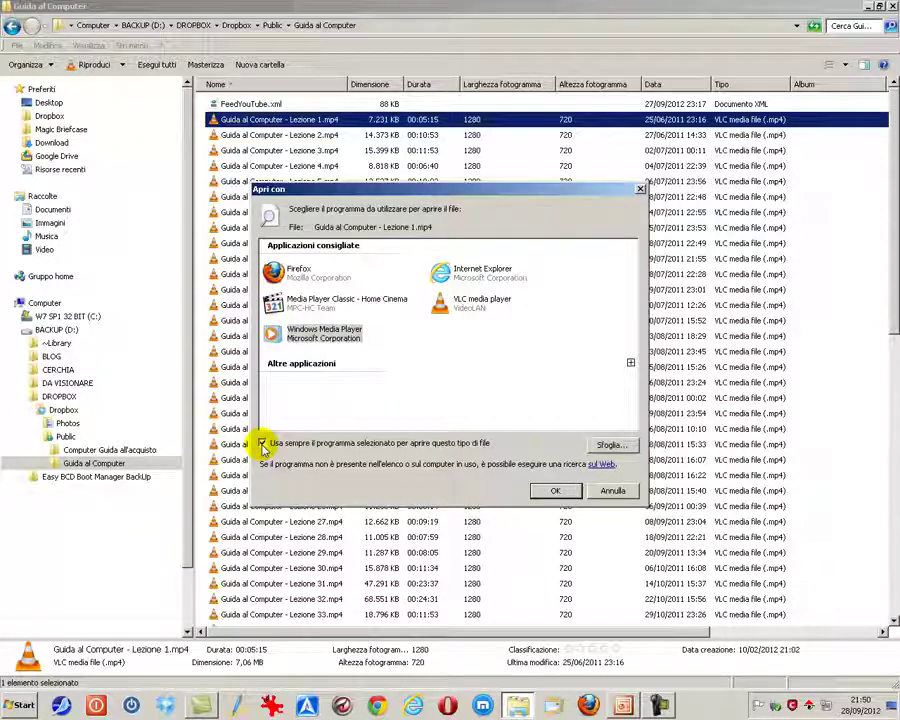
pyautogui.click(612, 490)
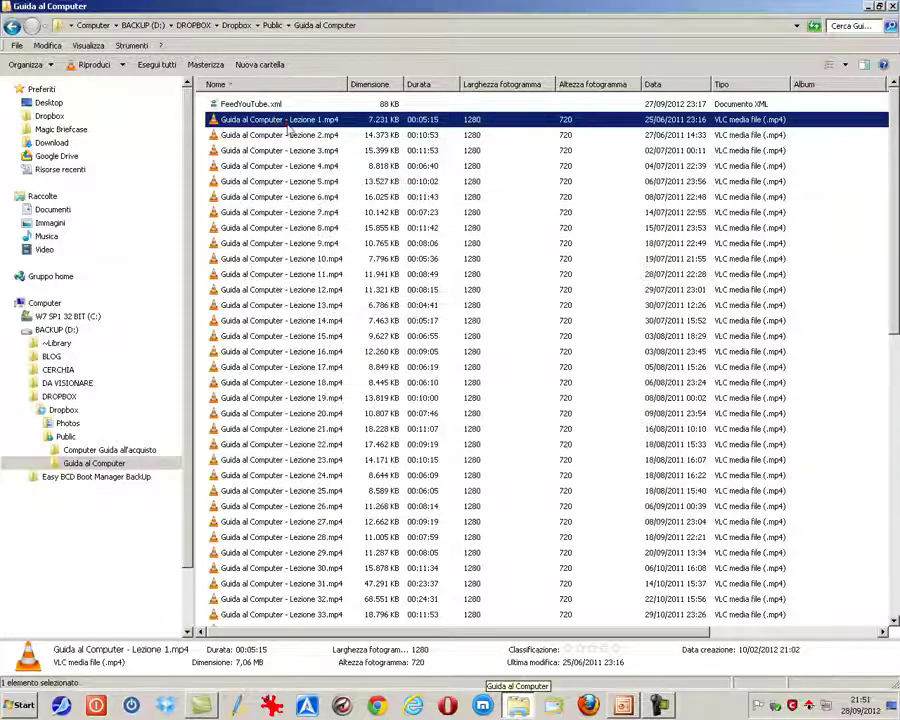
# - Send a shortcut of Guida al Computer - Lezione 1.mp4 to the desktop and select that shortcut there
pyautogui.rightClick(289, 122)
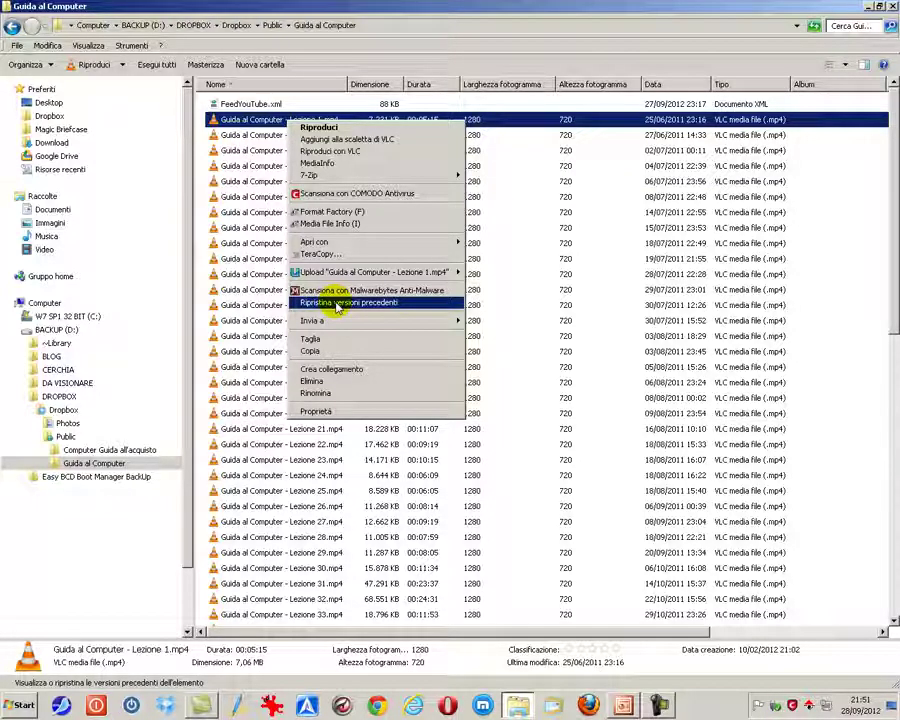
pyautogui.moveTo(426, 330)
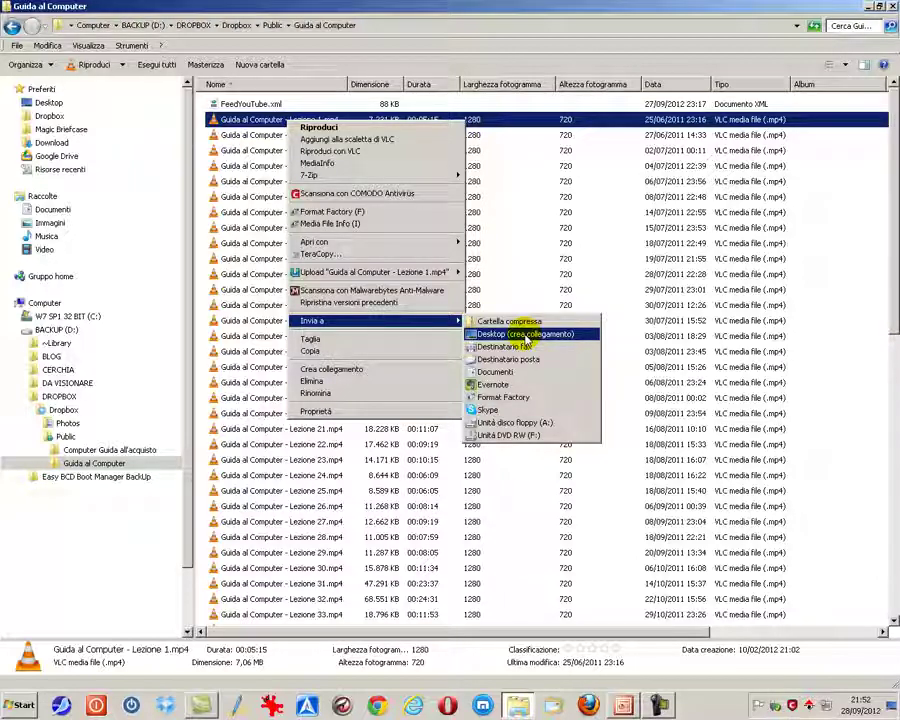
pyautogui.click(524, 340)
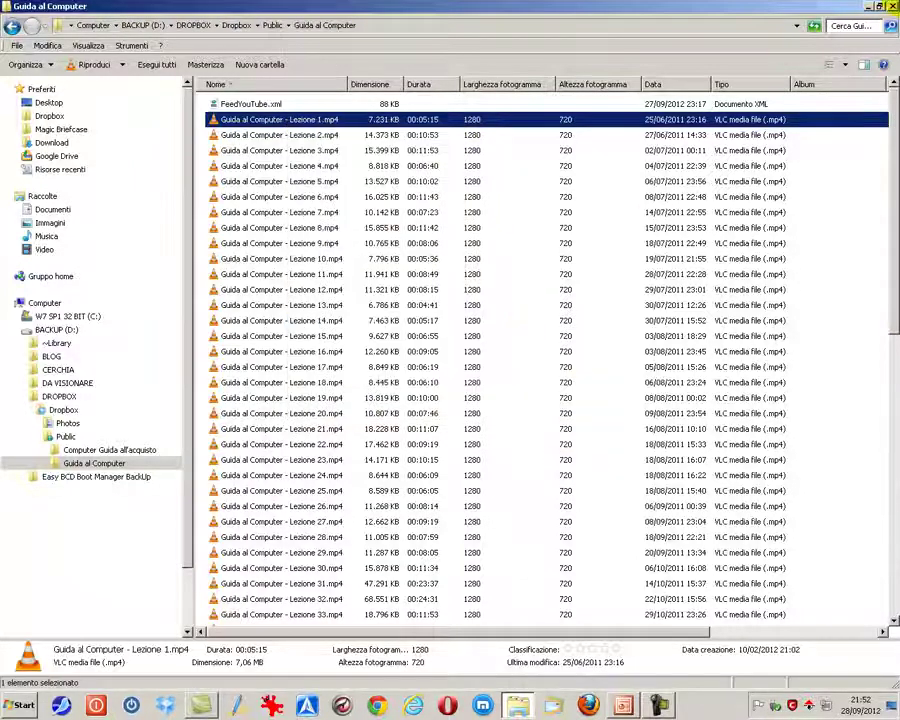
pyautogui.click(875, 8)
pyautogui.click(131, 168)
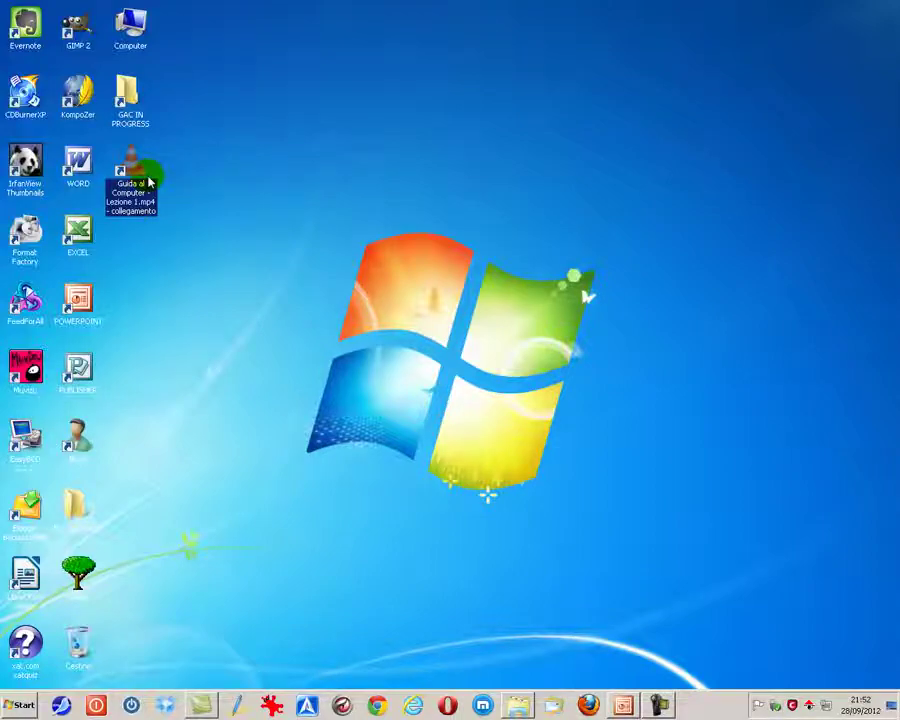
# - Move Guida al Computer - Lezione 1.mp4 from the Guida al Computer folder to the desktop by cutting and pasting it
pyautogui.click(518, 704)
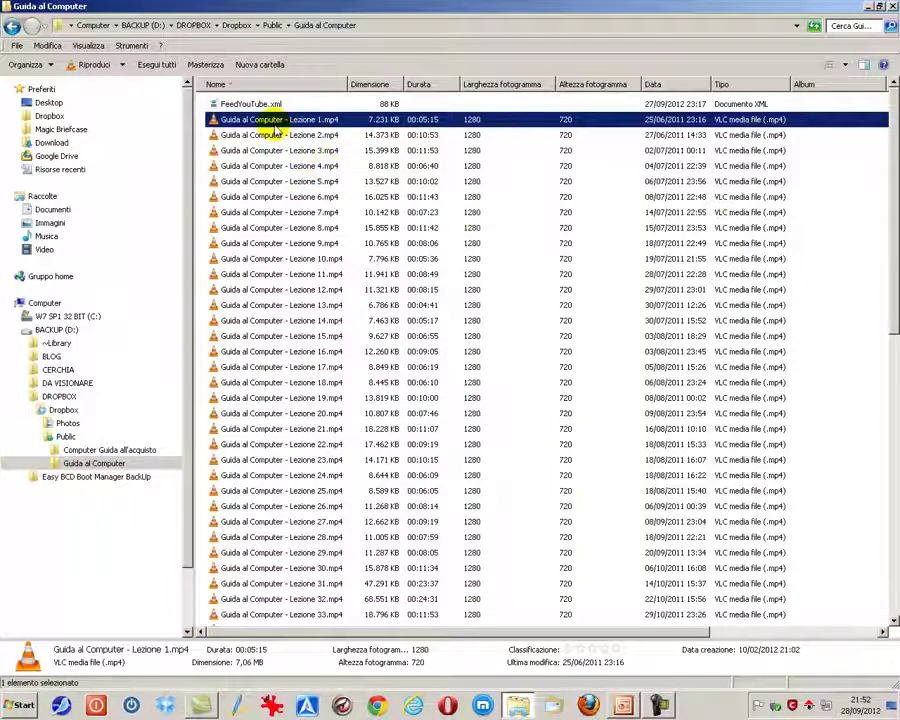
pyautogui.rightClick(292, 121)
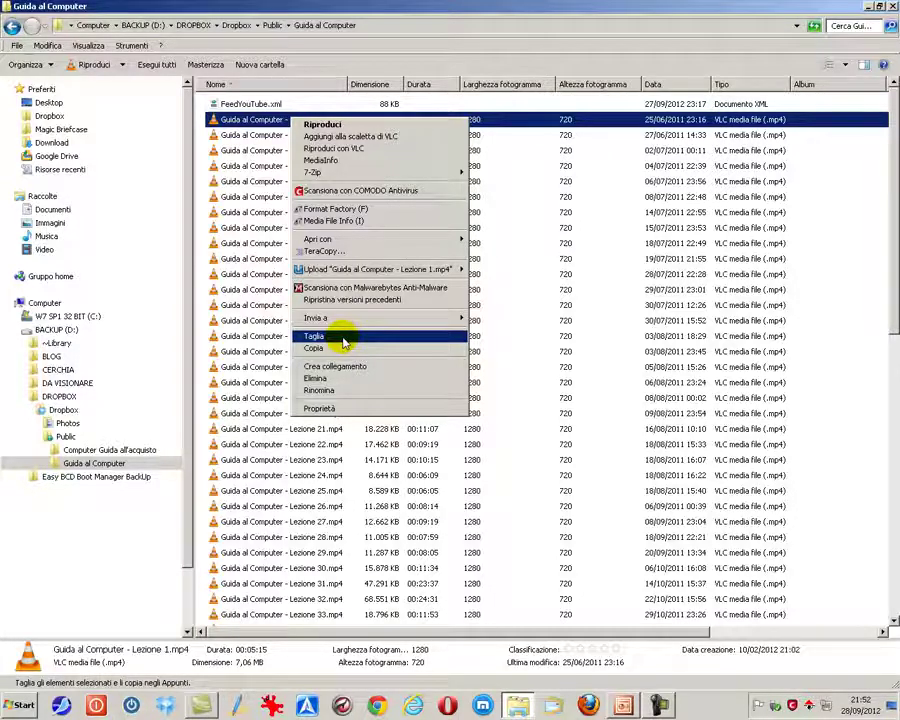
pyautogui.click(343, 340)
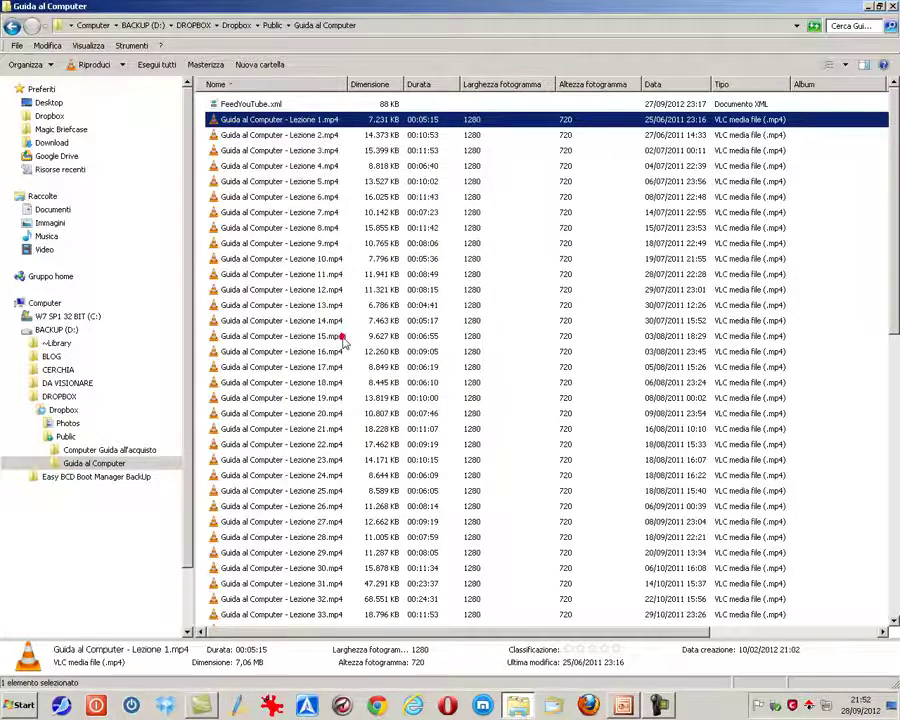
pyautogui.click(870, 8)
pyautogui.rightClick(446, 133)
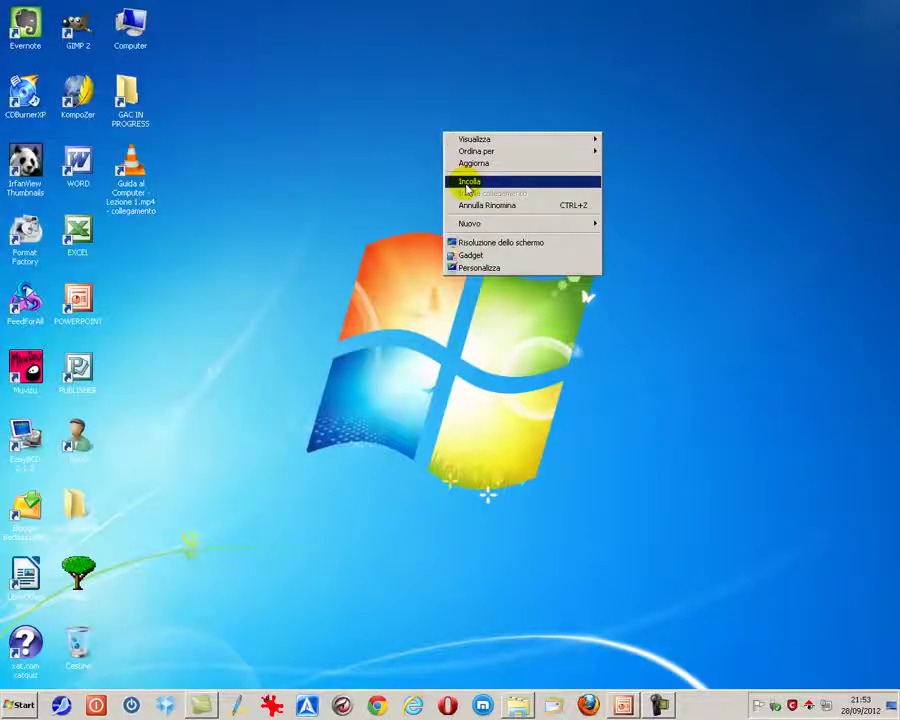
pyautogui.click(466, 185)
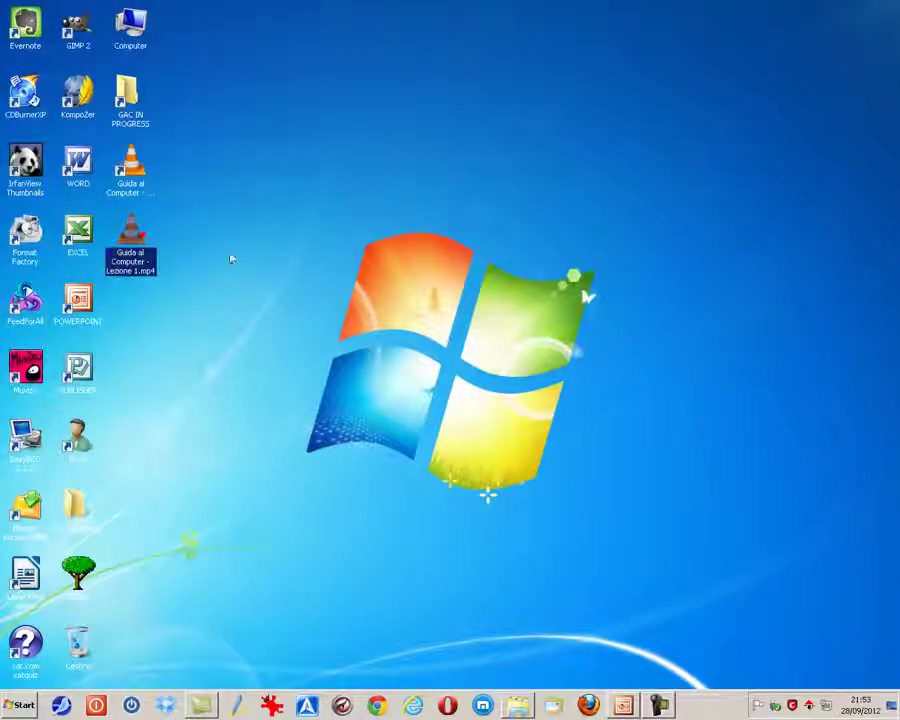
# - Copy Guida al Computer - Lezione 2.mp4 from the Guida al Computer folder and paste it onto the desktop
pyautogui.click(512, 700)
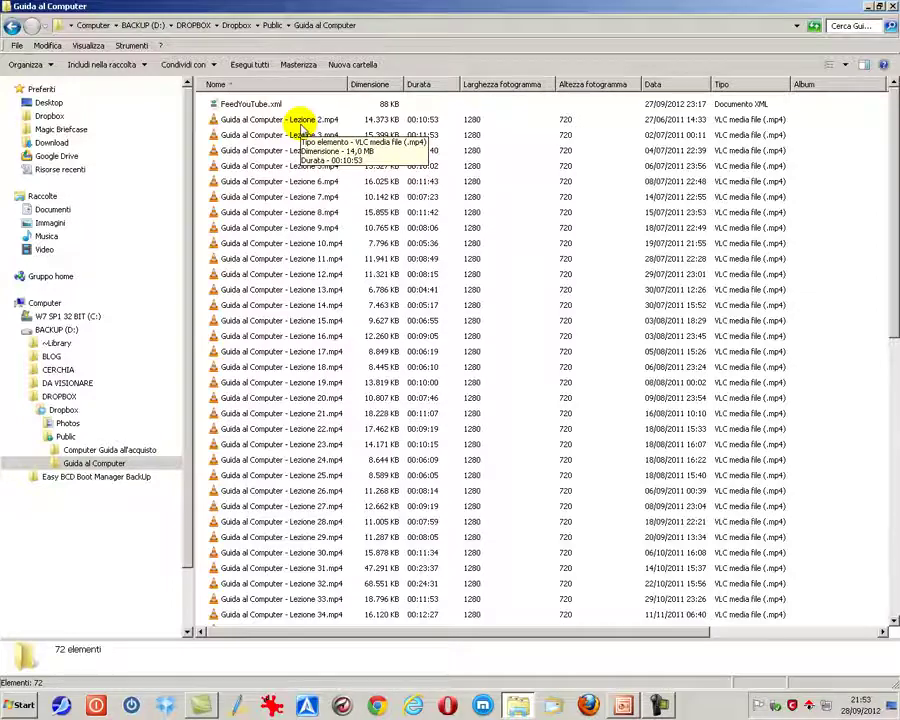
pyautogui.rightClick(286, 123)
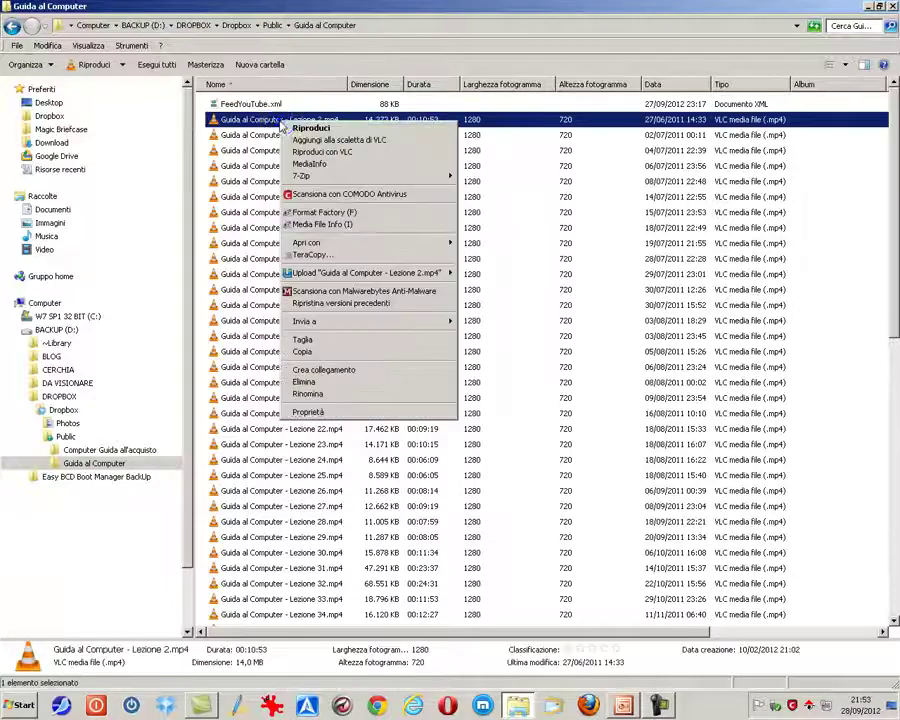
pyautogui.click(320, 354)
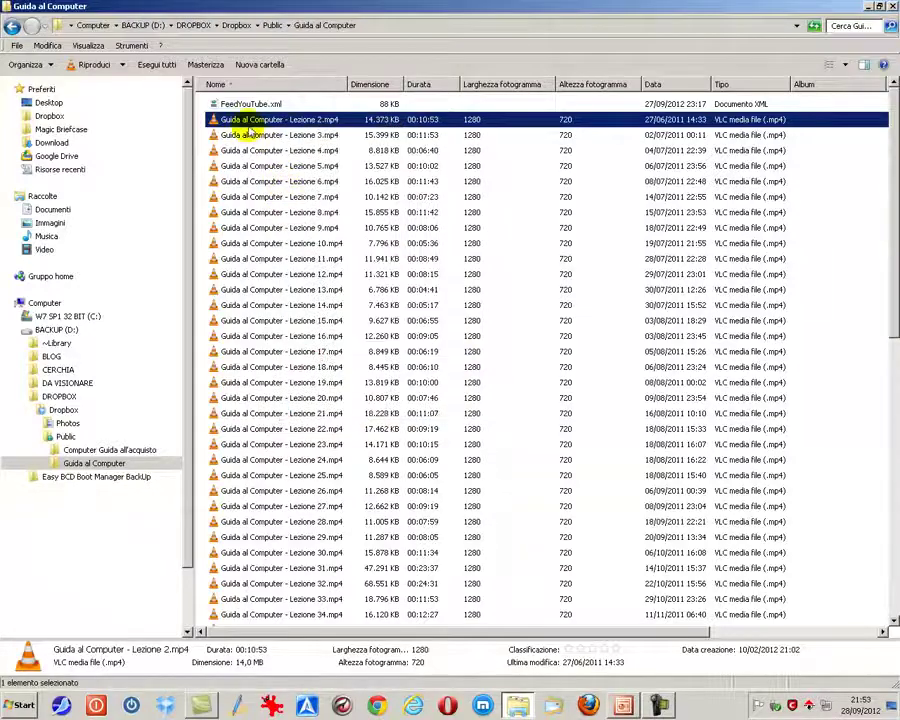
pyautogui.click(866, 7)
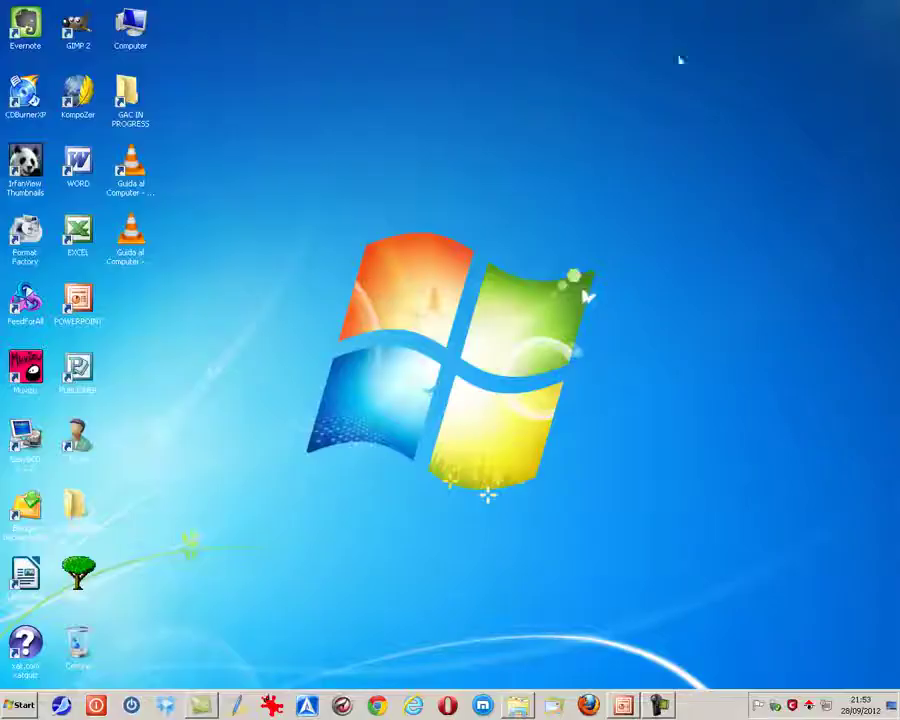
pyautogui.rightClick(283, 353)
pyautogui.click(312, 399)
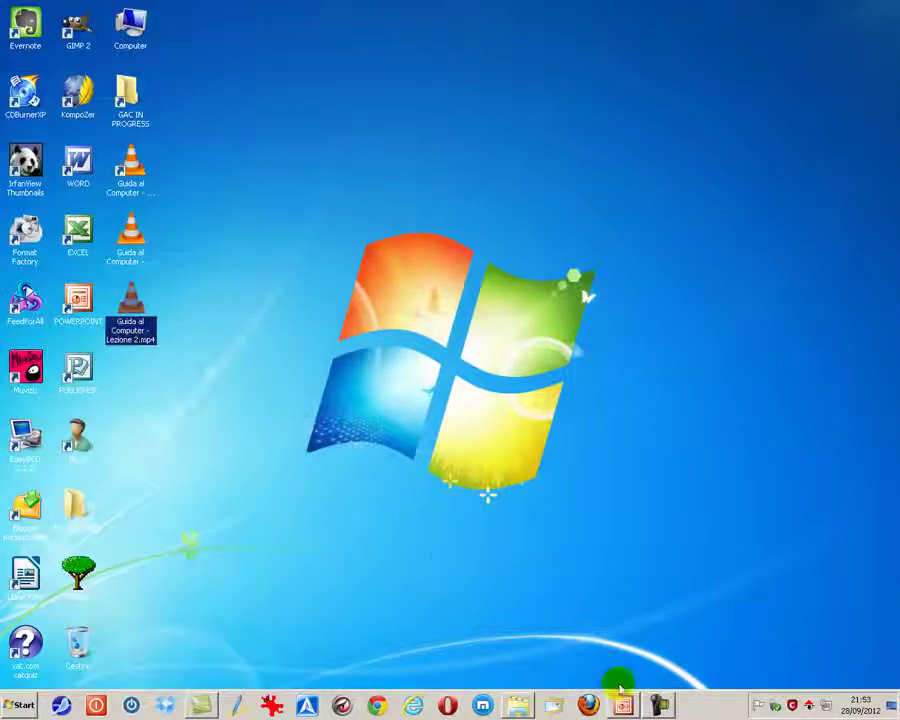
# - Create a shortcut to Guida al Computer - Lezione 2.mp4 inside the Guida al Computer folder
pyautogui.click(518, 706)
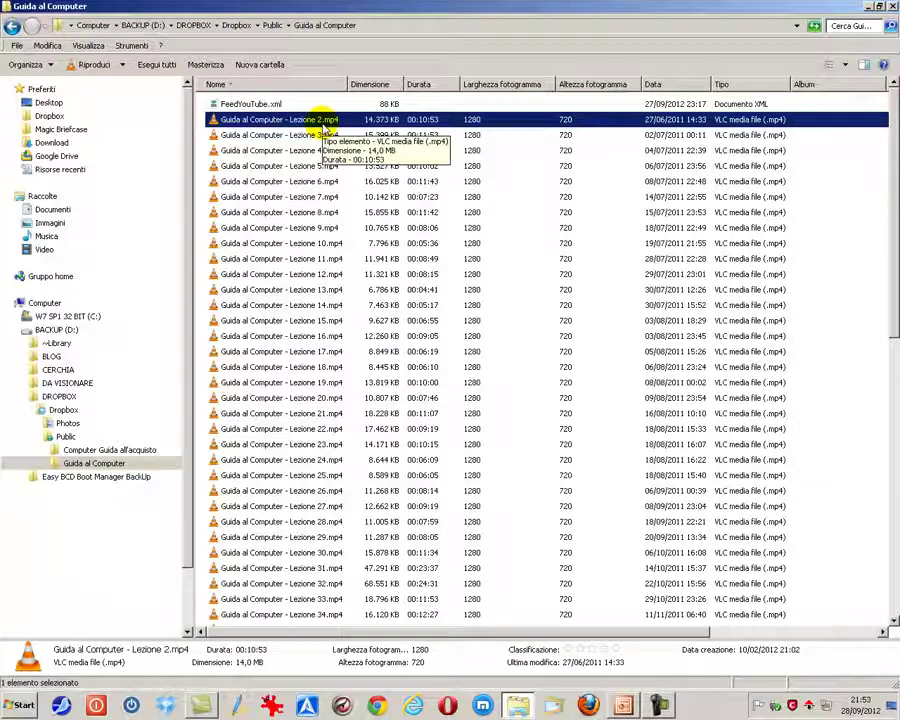
pyautogui.rightClick(288, 121)
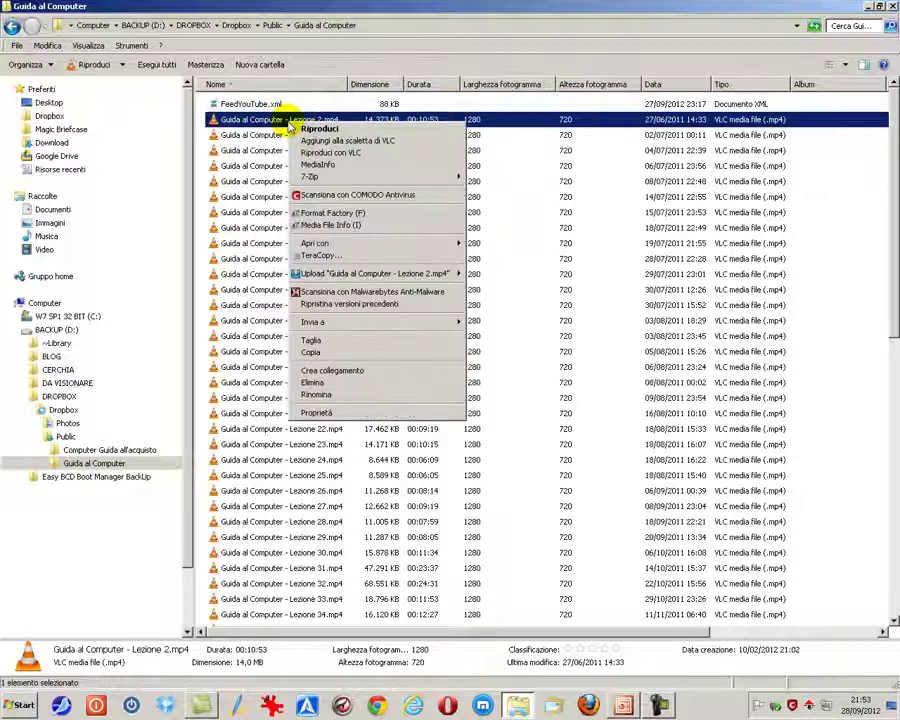
pyautogui.click(360, 370)
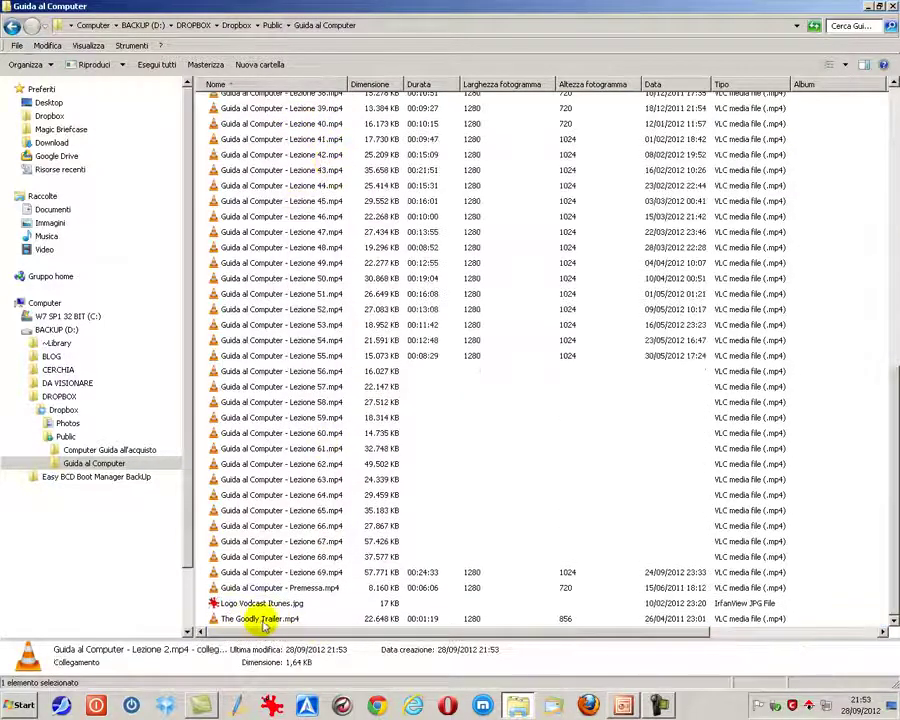
pyautogui.scroll(12, 360, 172)
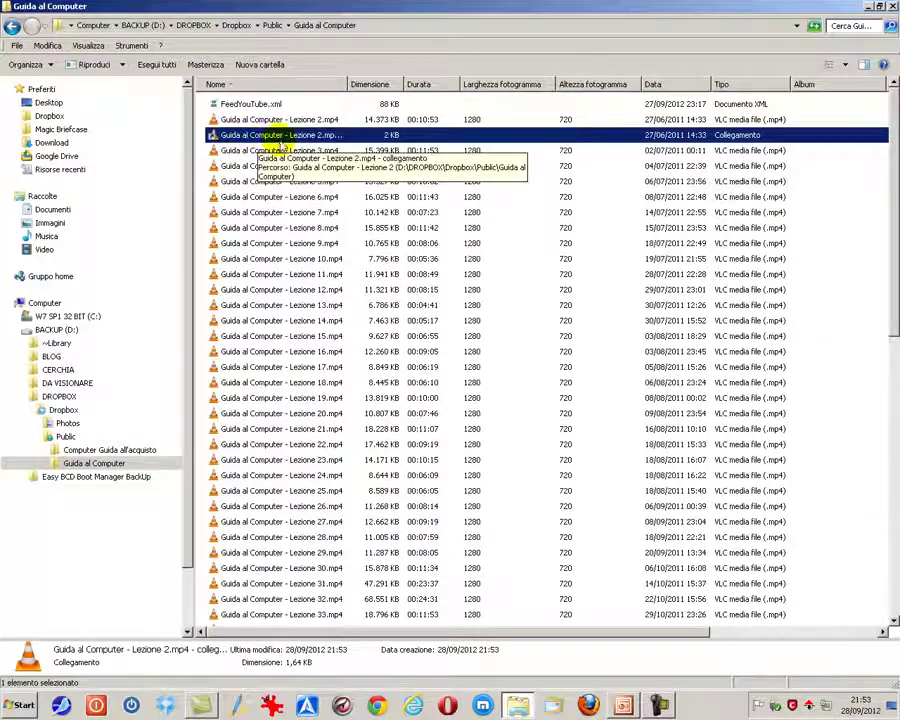
# - Widen the Nome column to fit the full file names and permanently delete the Lezione 2.mp4 shortcut from the folder
pyautogui.moveTo(349, 84); pyautogui.dragTo(372, 82)
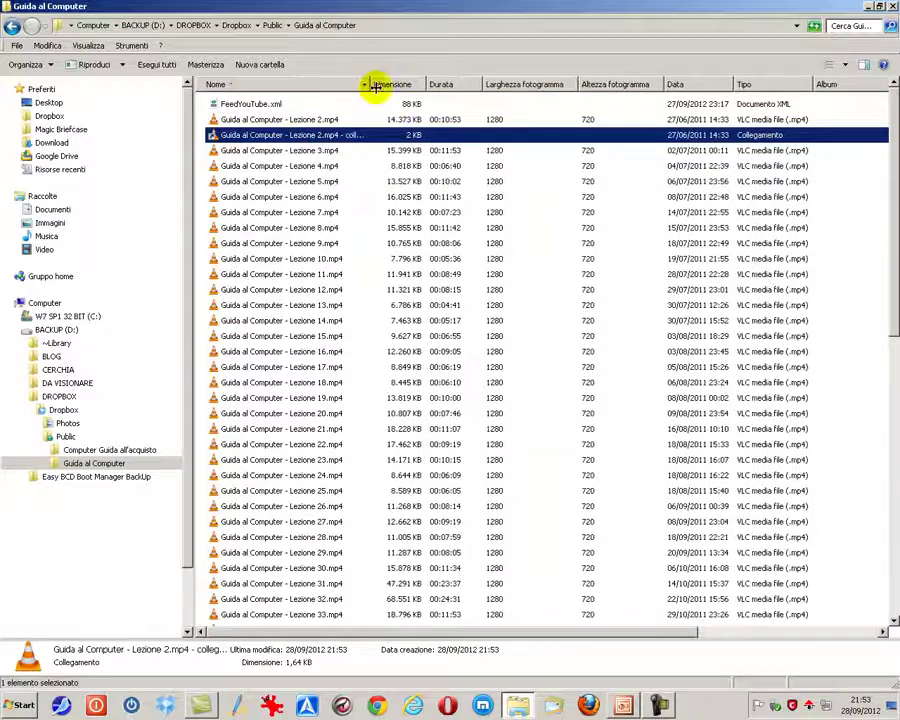
pyautogui.doubleClick(371, 84)
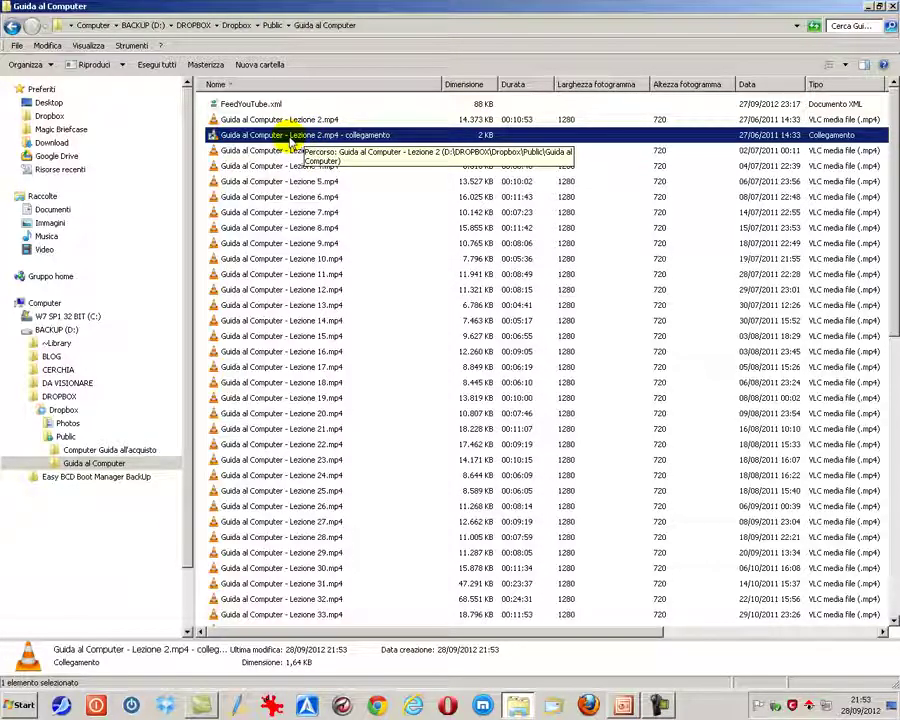
pyautogui.hotkey('shift', 'Delete')
pyautogui.press('Return')
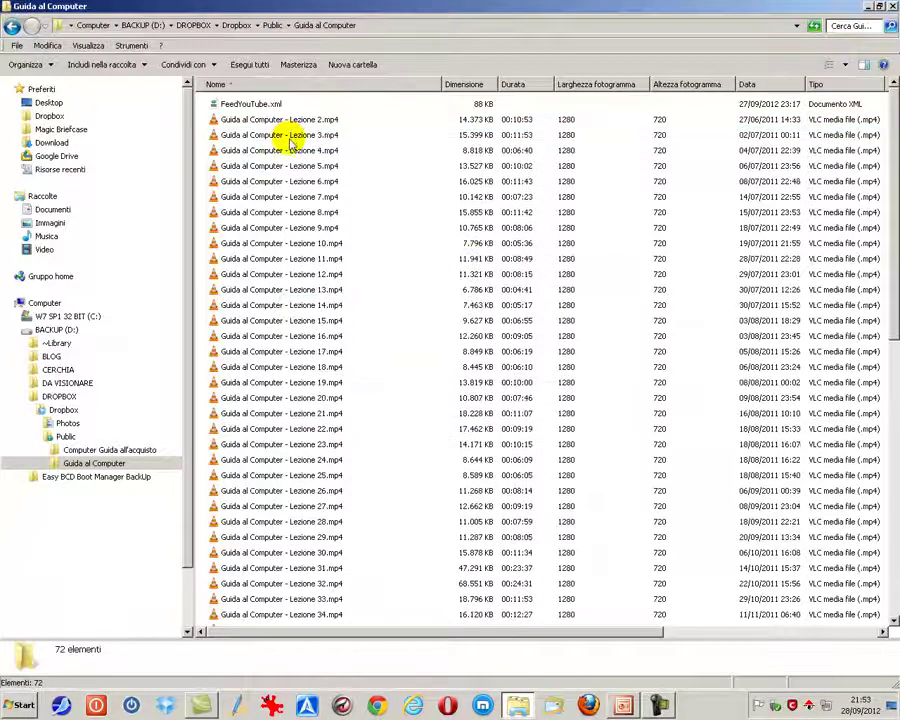
# - Send Guida al Computer - Lezione 2.mp4 in the Guida al Computer folder to the recycle bin
pyautogui.click(234, 120)
pyautogui.rightClick(278, 121)
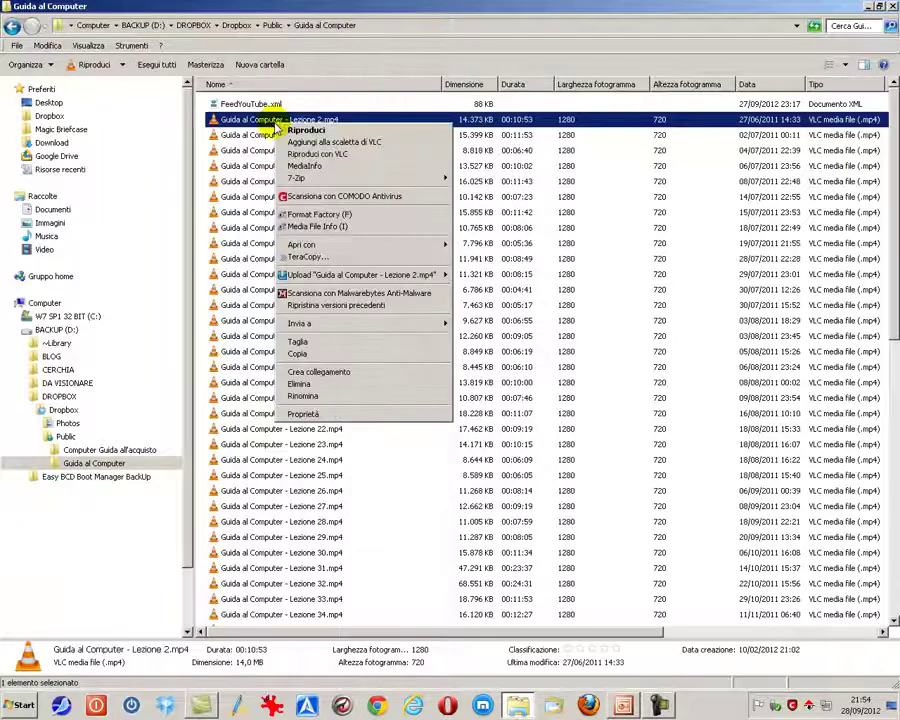
pyautogui.click(300, 384)
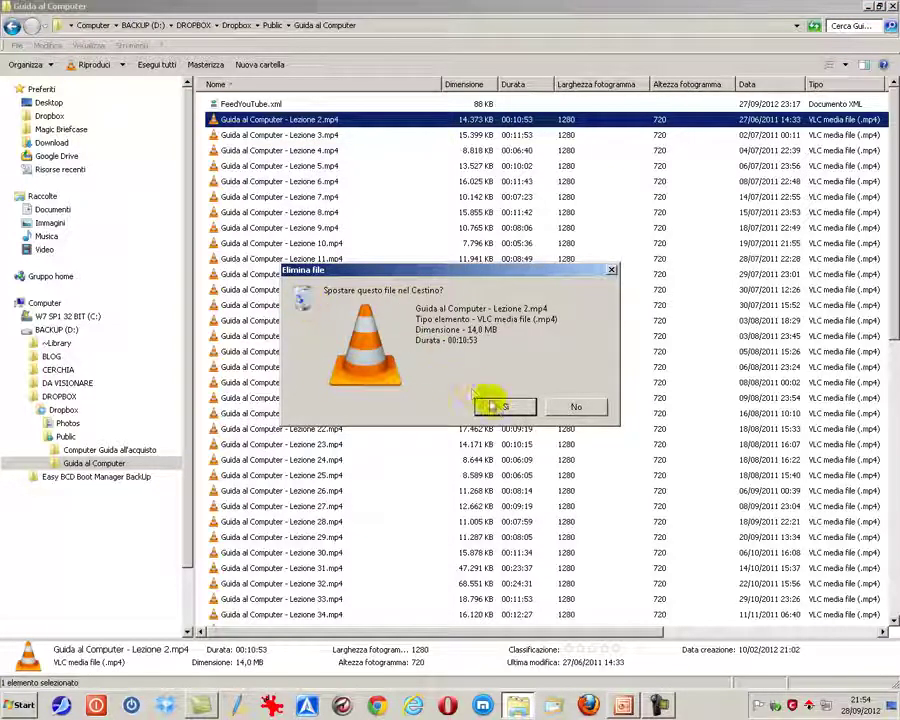
pyautogui.click(503, 406)
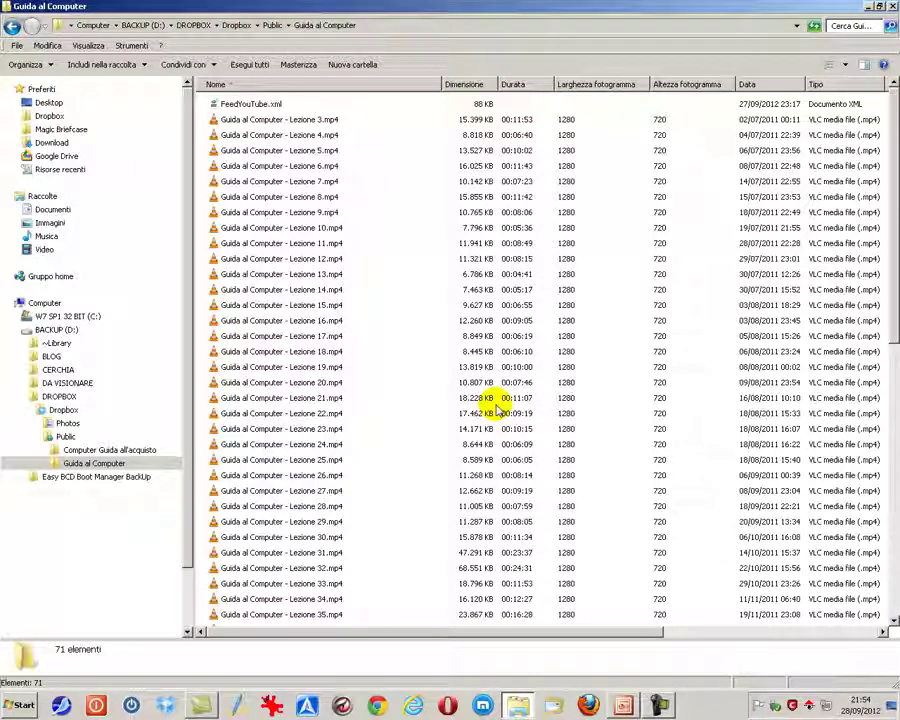
# - Open the name of Guida al Computer - Lezione 3.mp4 for renaming and end the editing without altering it
pyautogui.click(236, 120)
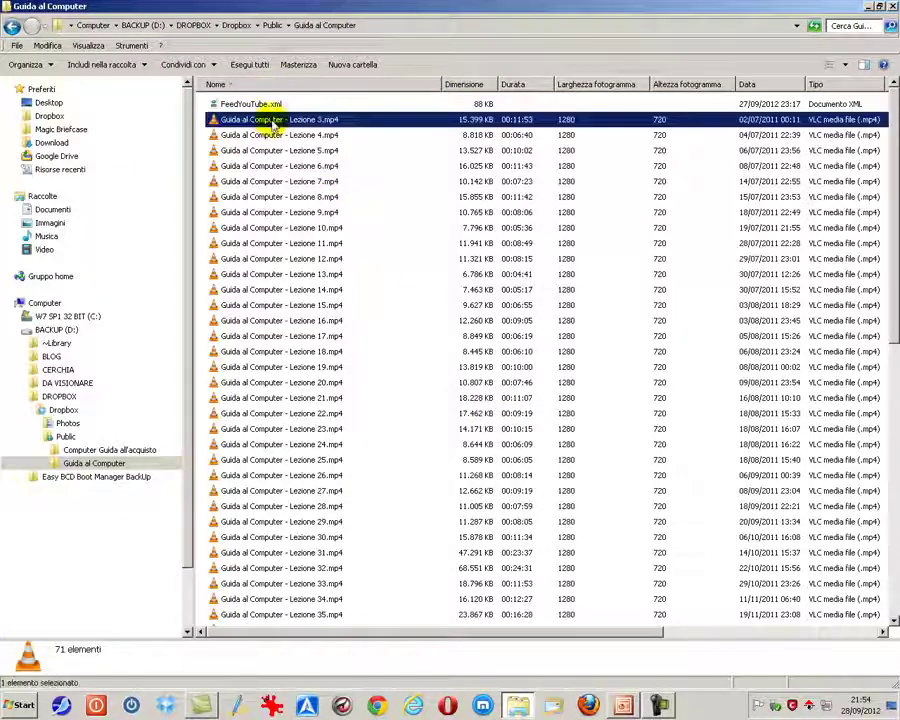
pyautogui.rightClick(273, 119)
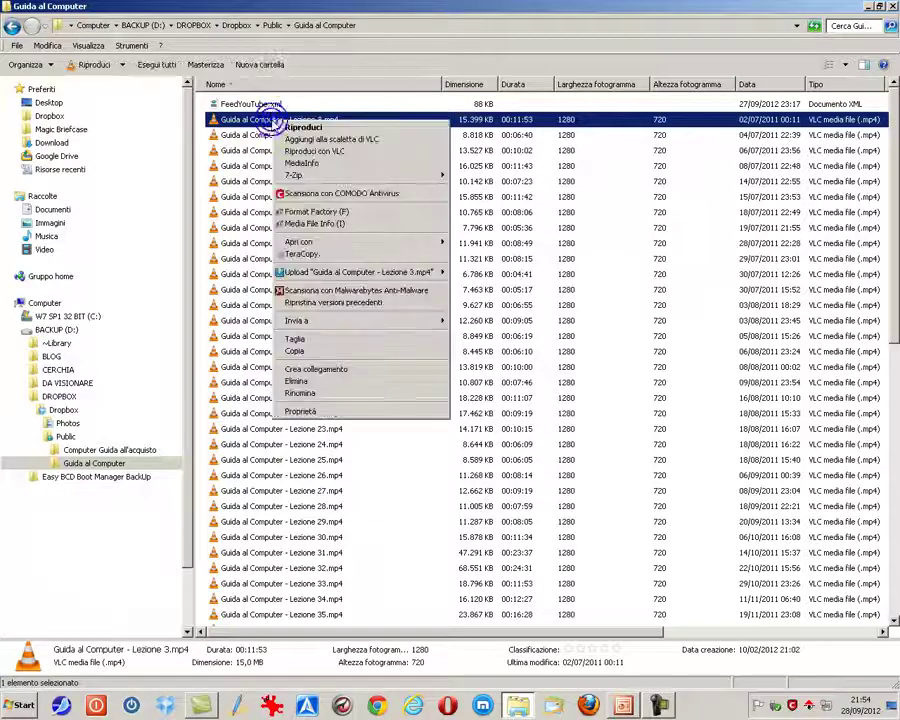
pyautogui.click(298, 393)
pyautogui.doubleClick(300, 119)
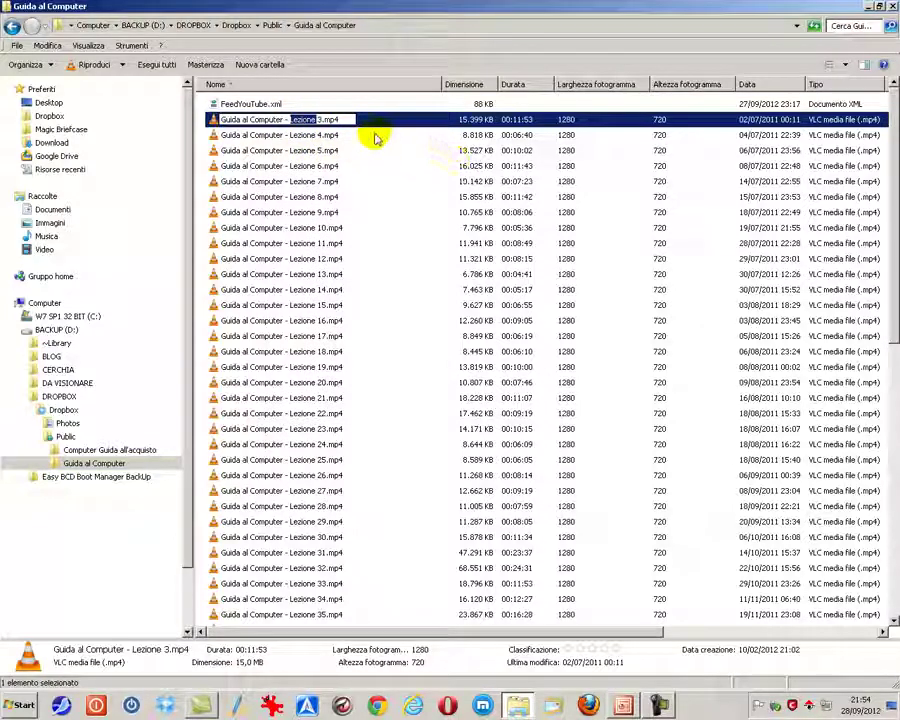
pyautogui.click(240, 119)
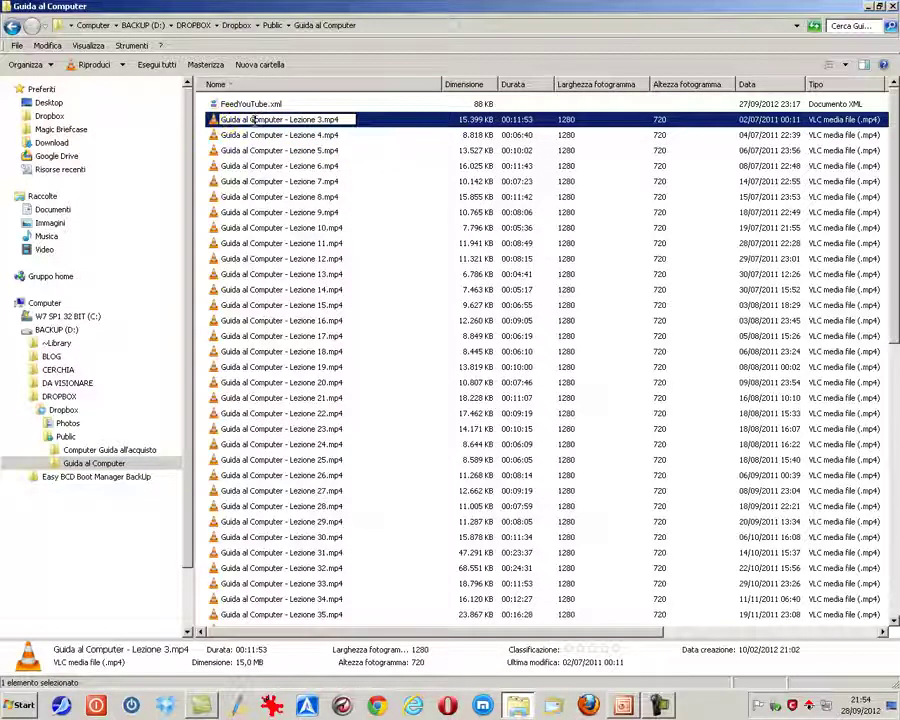
pyautogui.press('Return')
# - Review the general properties of Guida al Computer - Lezione 3.mp4, including the programs offered for opening it, and cancel the program choice
pyautogui.rightClick(268, 122)
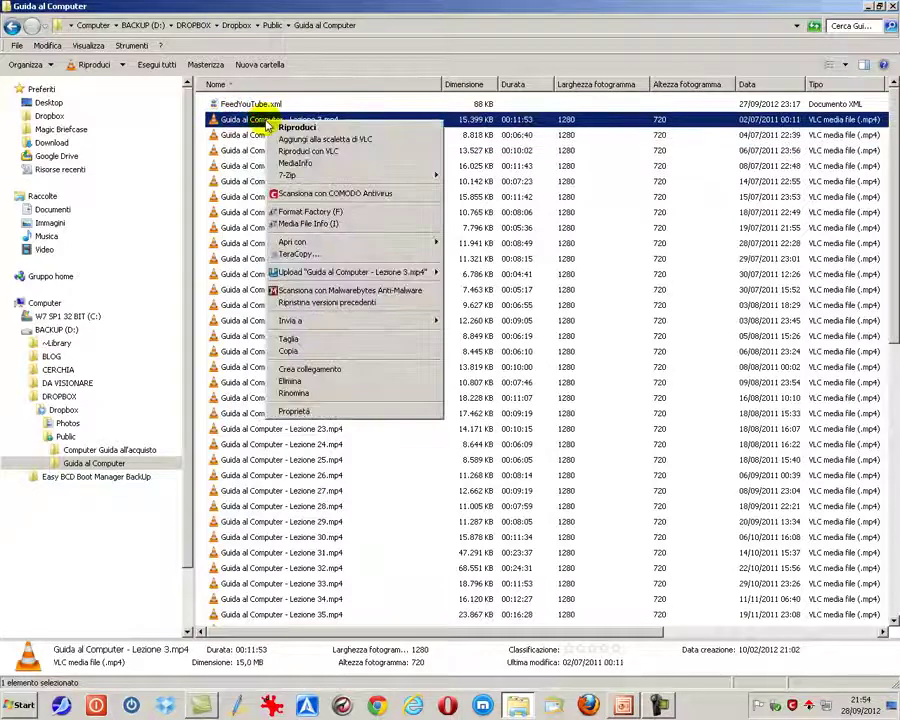
pyautogui.click(292, 412)
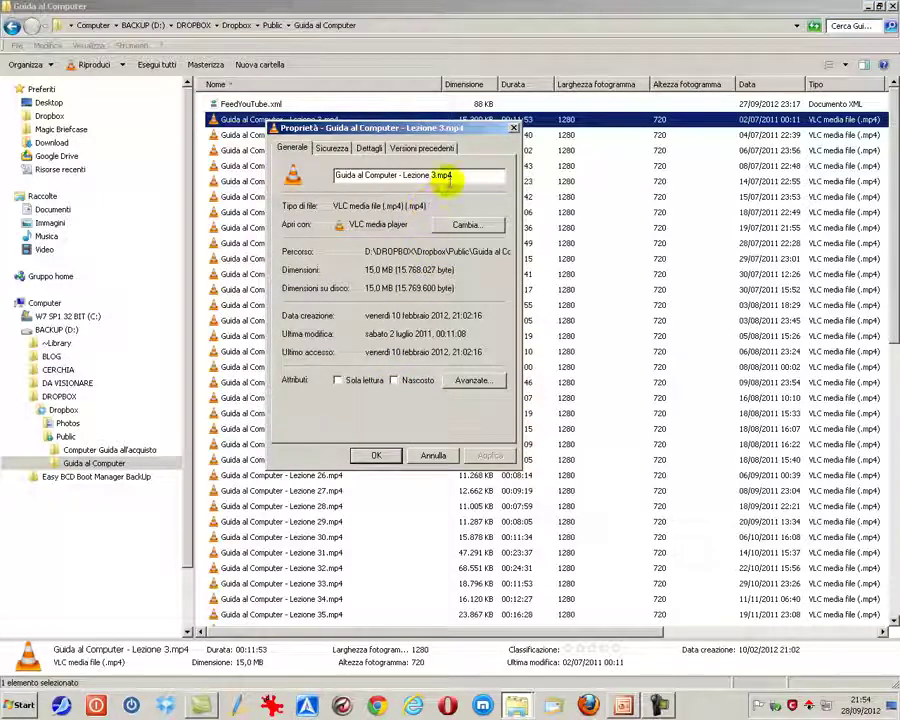
pyautogui.click(458, 175)
pyautogui.moveTo(430, 206); pyautogui.dragTo(363, 206)
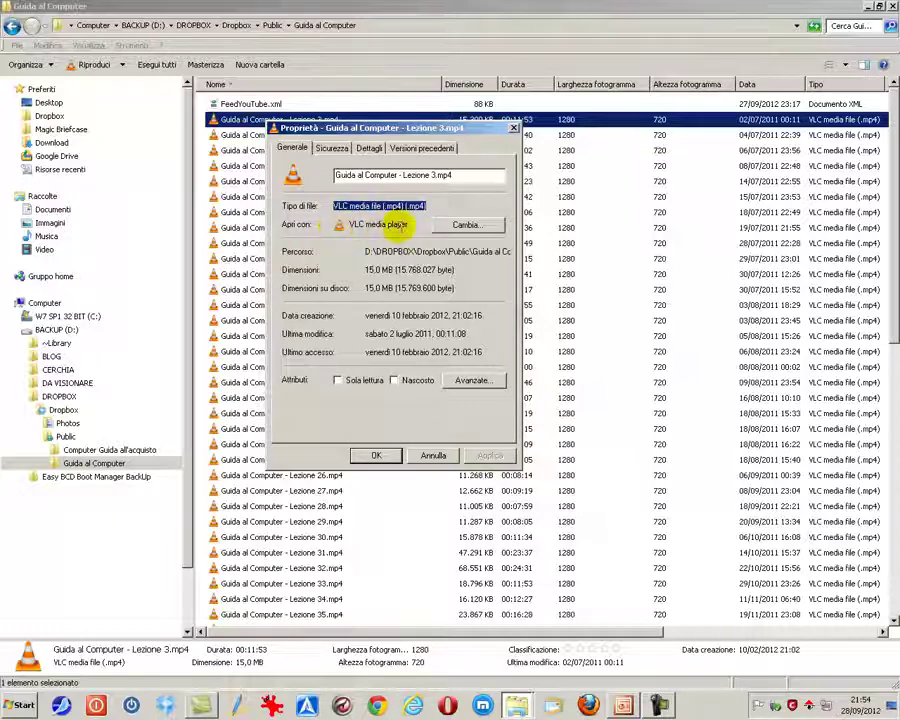
pyautogui.click(470, 226)
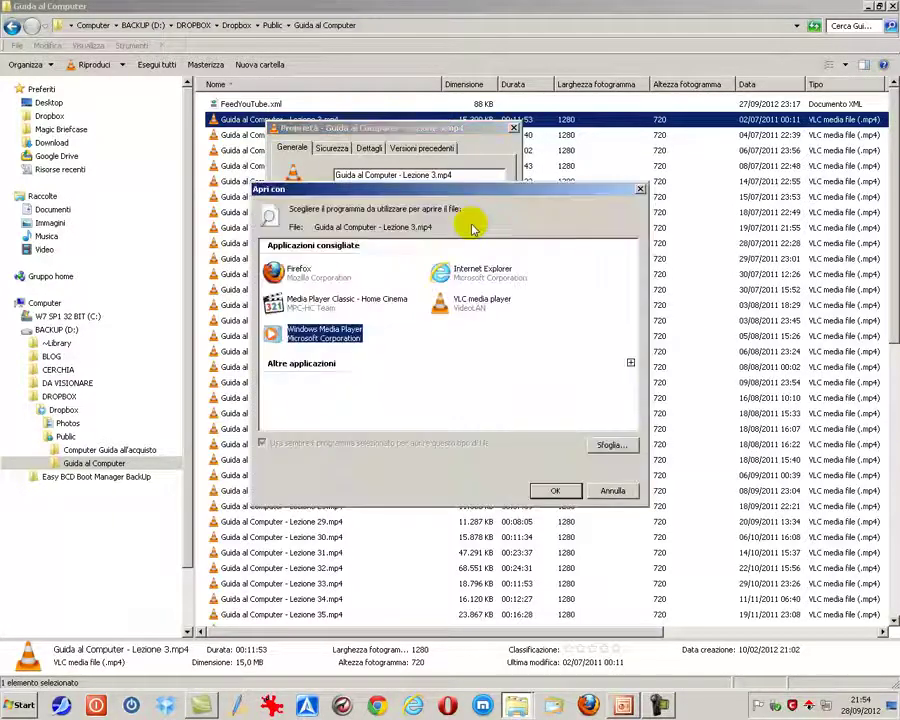
pyautogui.click(614, 491)
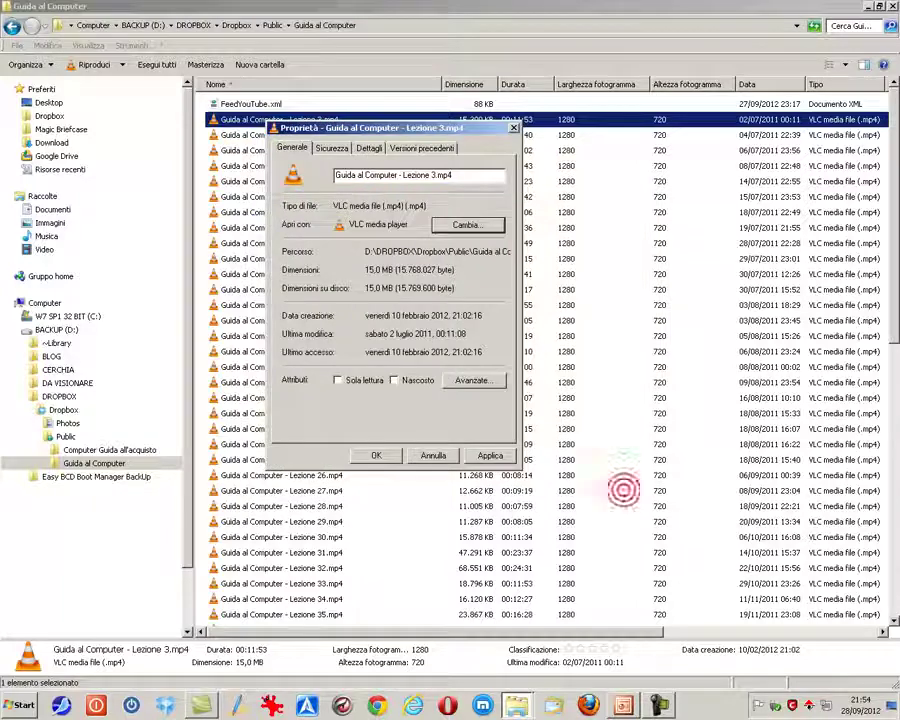
pyautogui.click(362, 252)
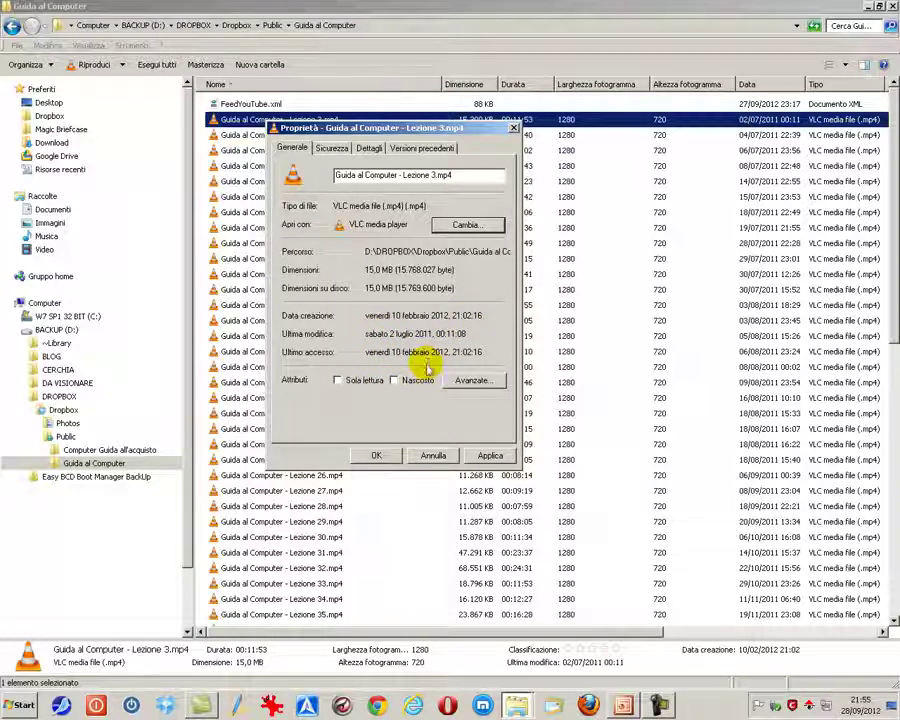
# - Apply the Sola lettura and Nascosto attributes to Guida al Computer - Lezione 3.mp4
pyautogui.moveTo(400, 128); pyautogui.dragTo(395, 165)
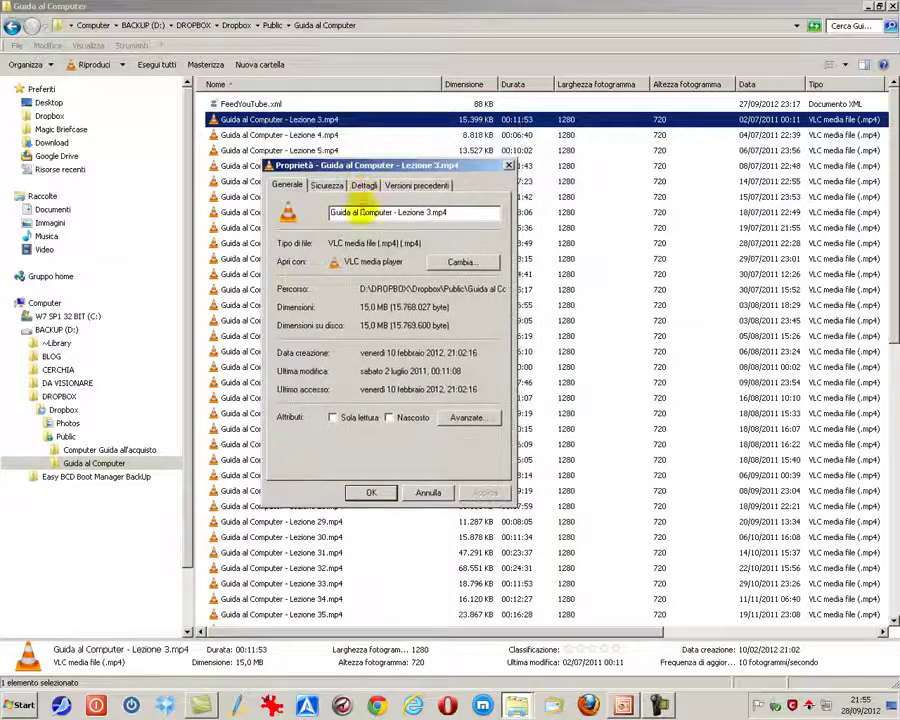
pyautogui.click(335, 417)
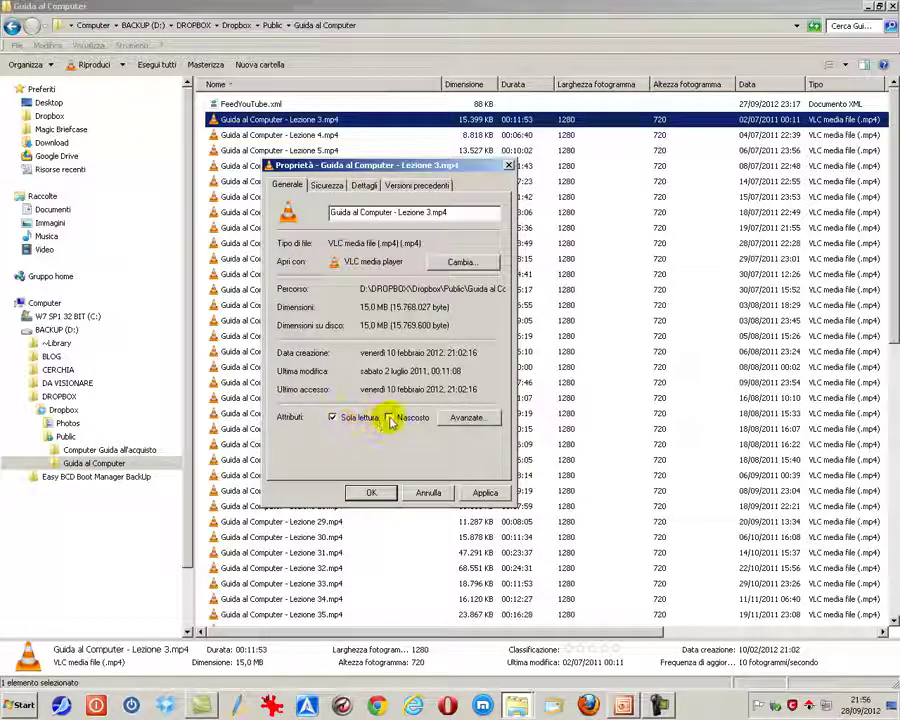
pyautogui.click(389, 418)
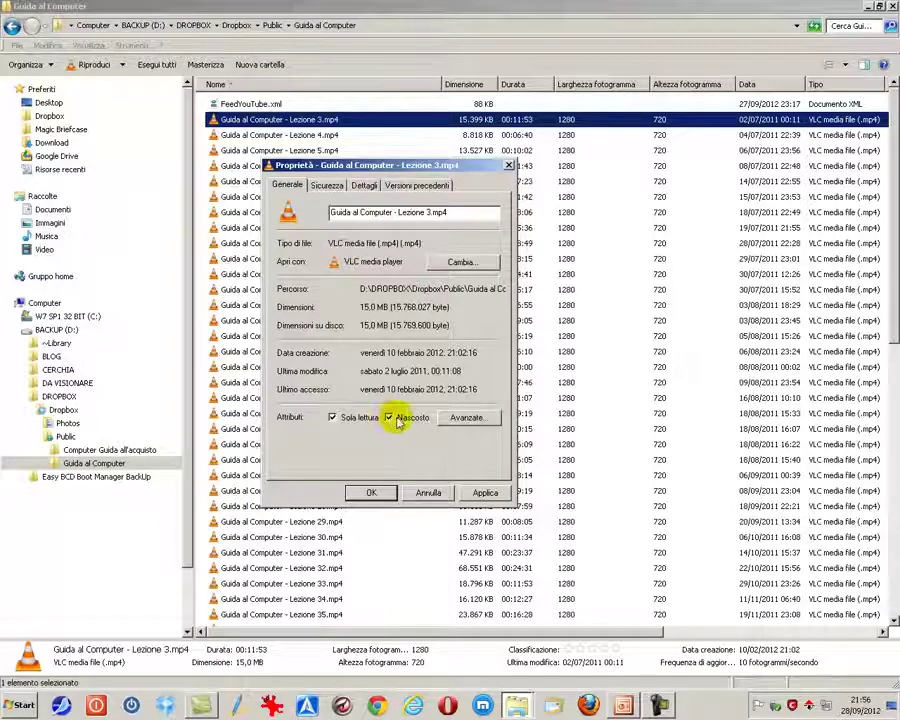
pyautogui.click(482, 494)
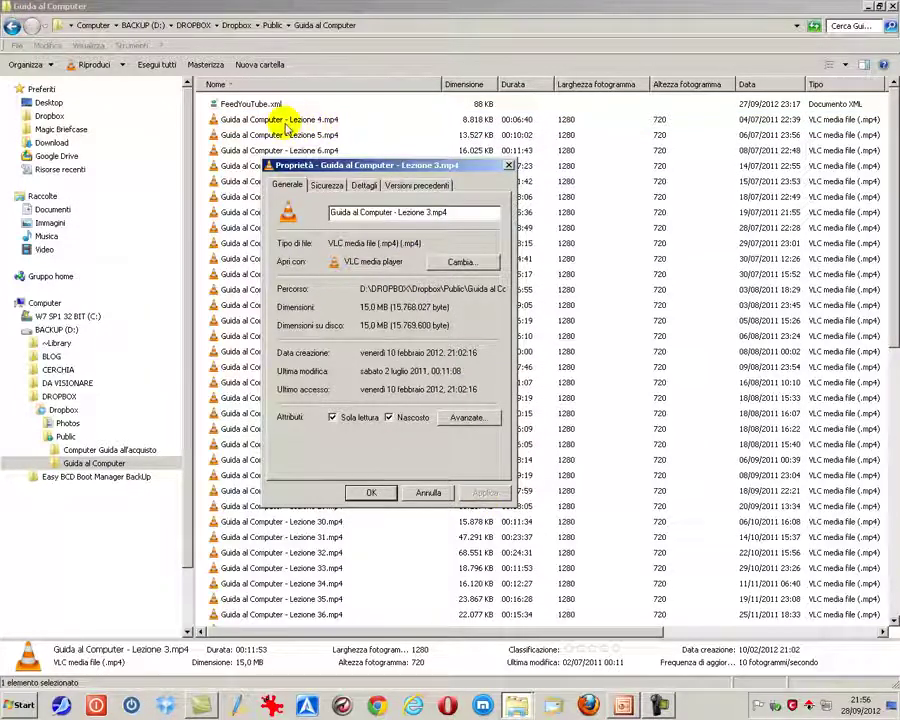
# - Clear the Sola lettura and Nascosto attributes of Lezione 3.mp4, apply, and view its advanced attributes without altering them
pyautogui.click(390, 417)
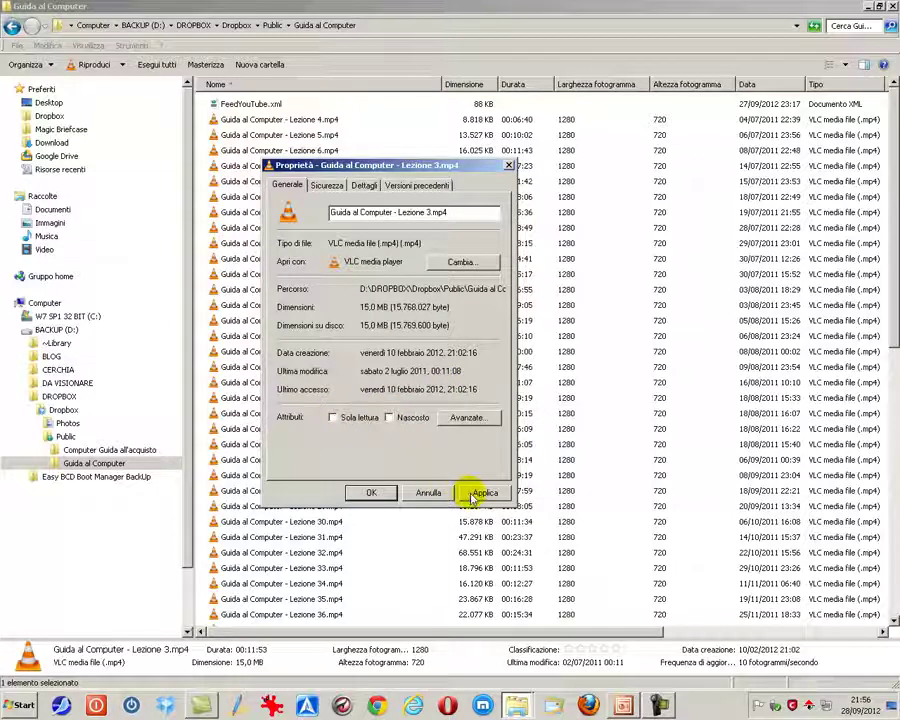
pyautogui.click(476, 494)
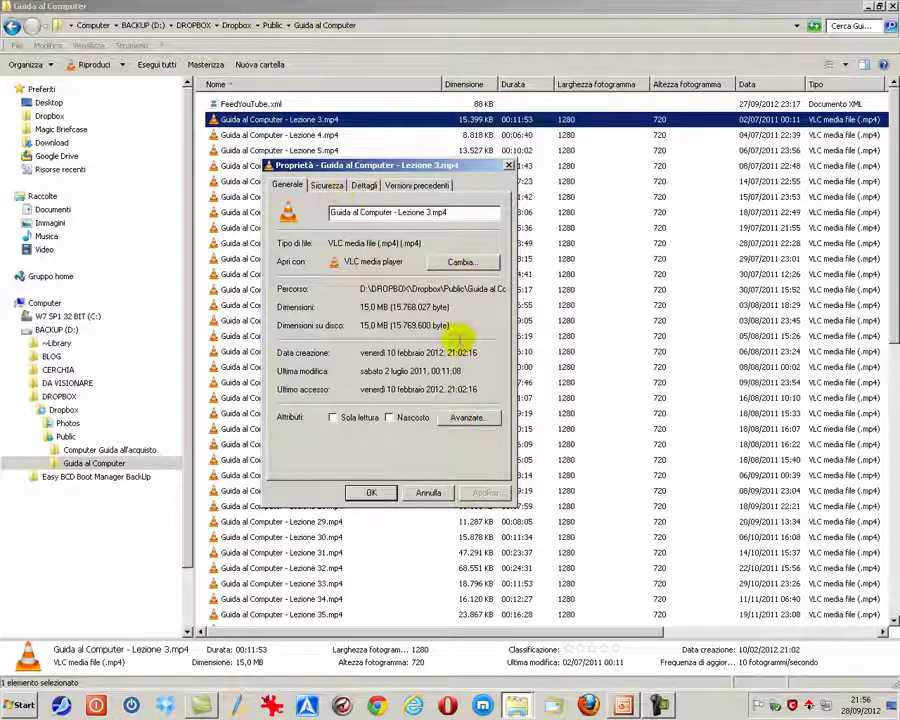
pyautogui.click(466, 421)
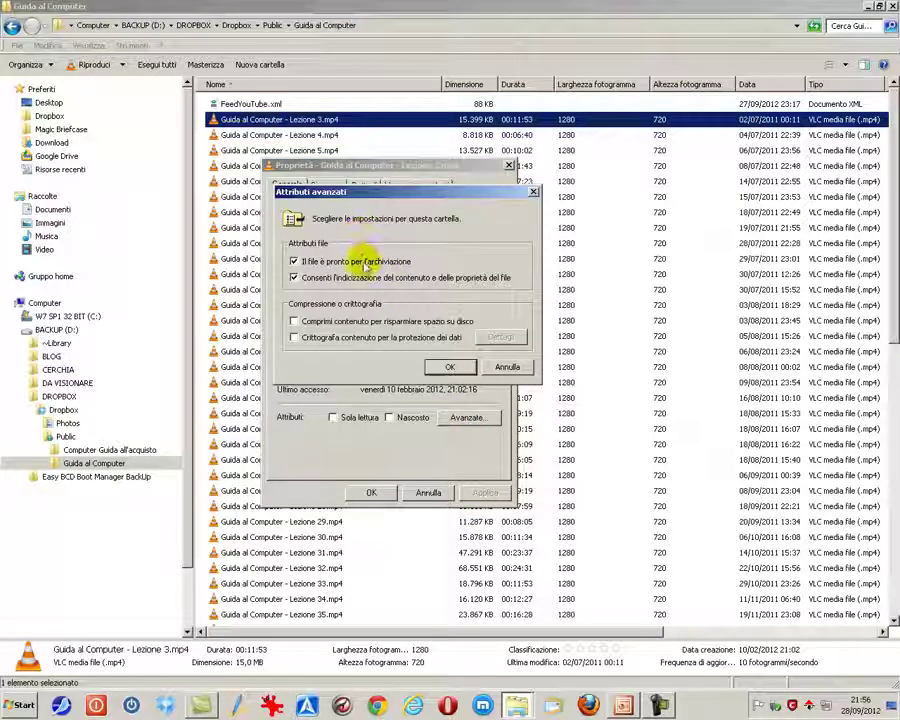
pyautogui.click(507, 368)
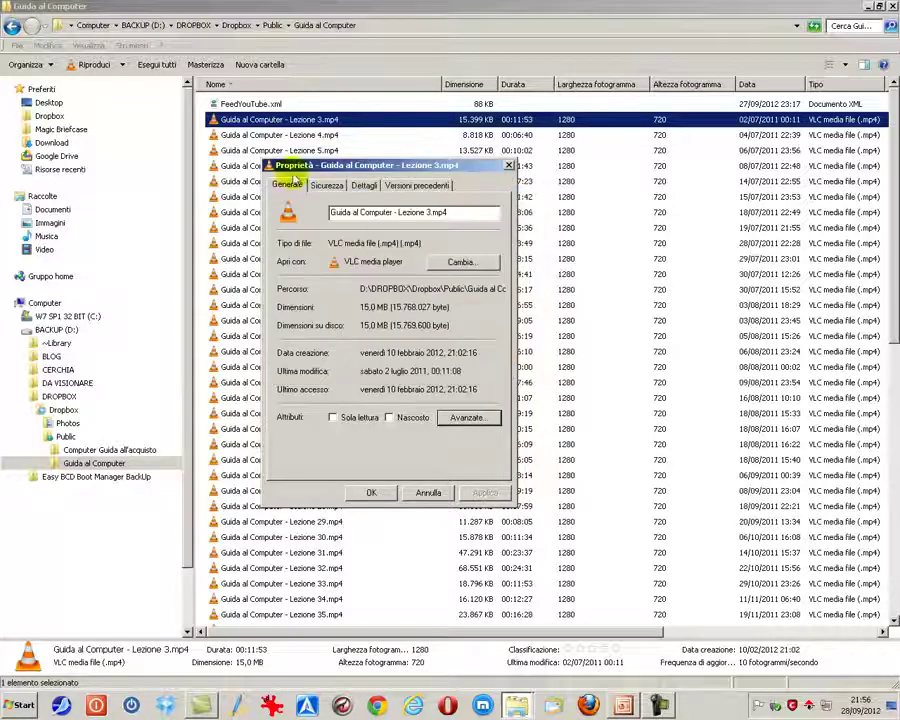
# - Examine the security permissions of Lezione 3.mp4 for the SYSTEM, Administrators and Users groups
pyautogui.click(330, 184)
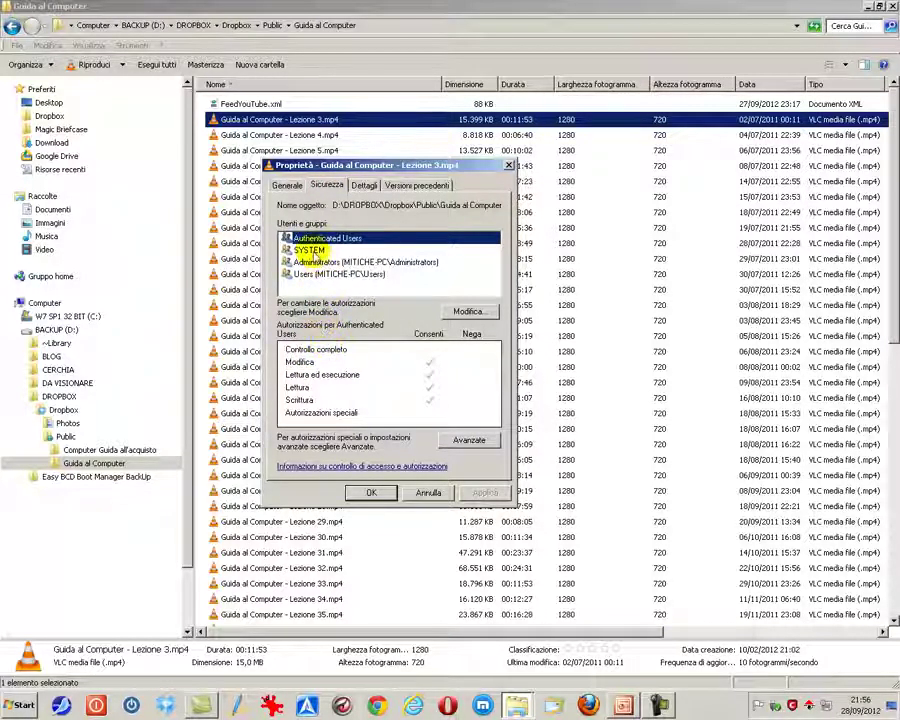
pyautogui.click(305, 250)
pyautogui.click(300, 262)
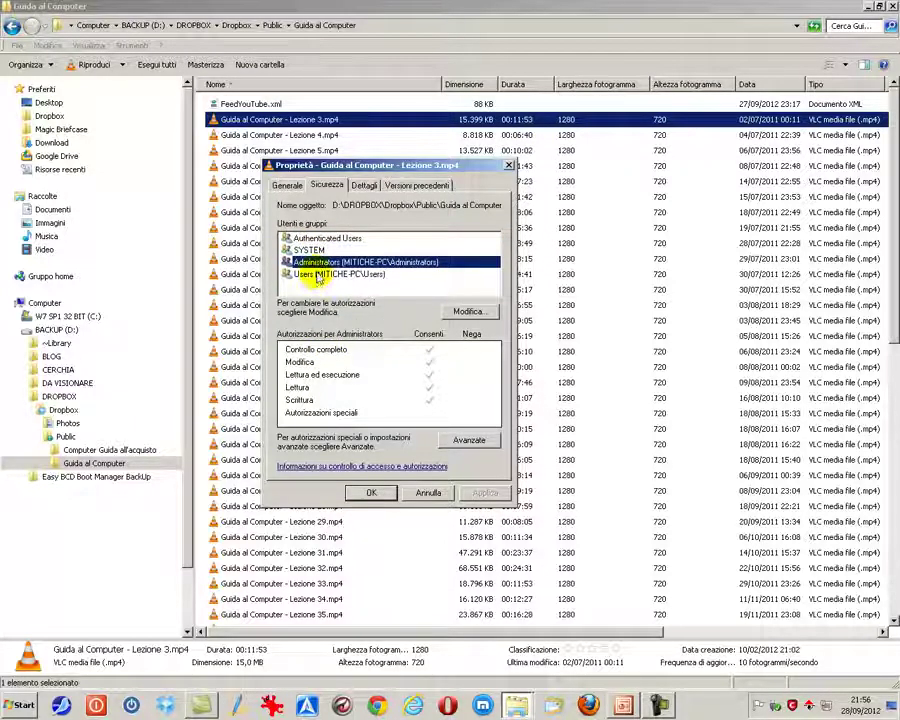
pyautogui.click(316, 275)
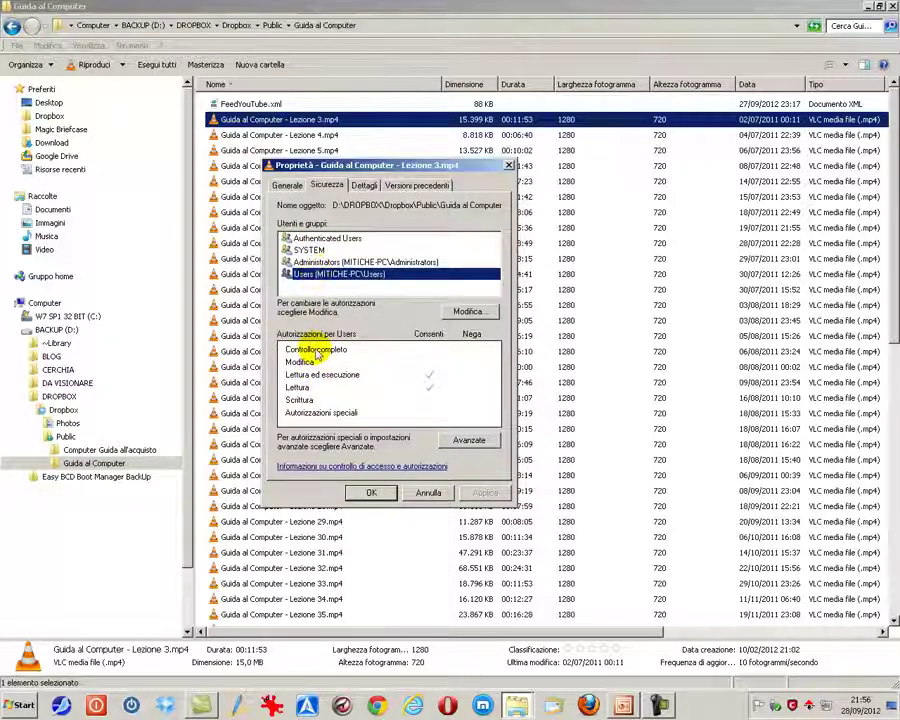
pyautogui.click(316, 350)
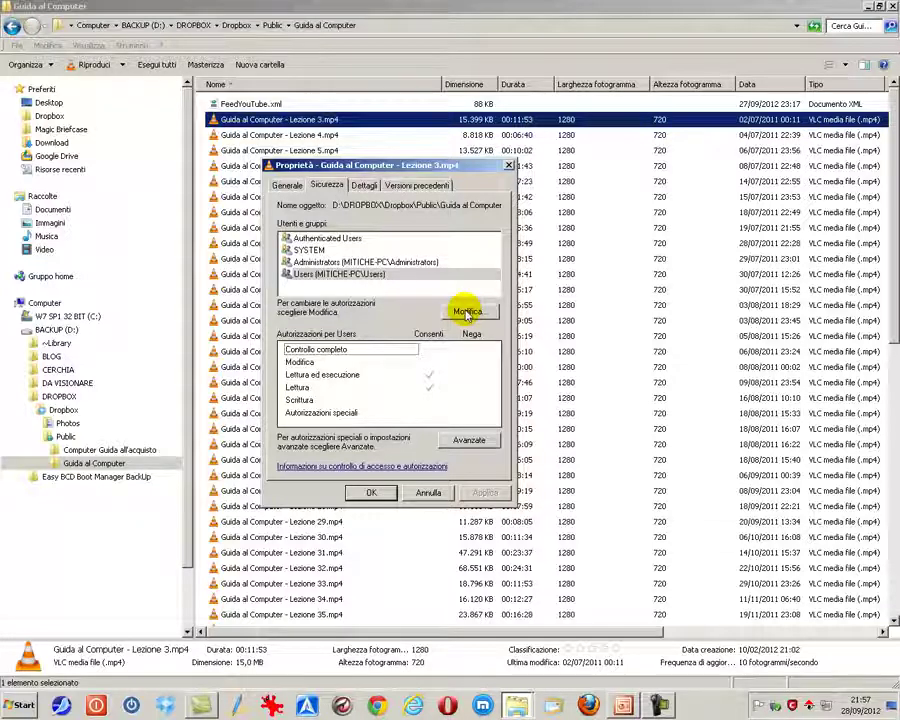
# - Examine the detailed video and audio properties of Guida al Computer - Lezione 3.mp4
pyautogui.click(364, 186)
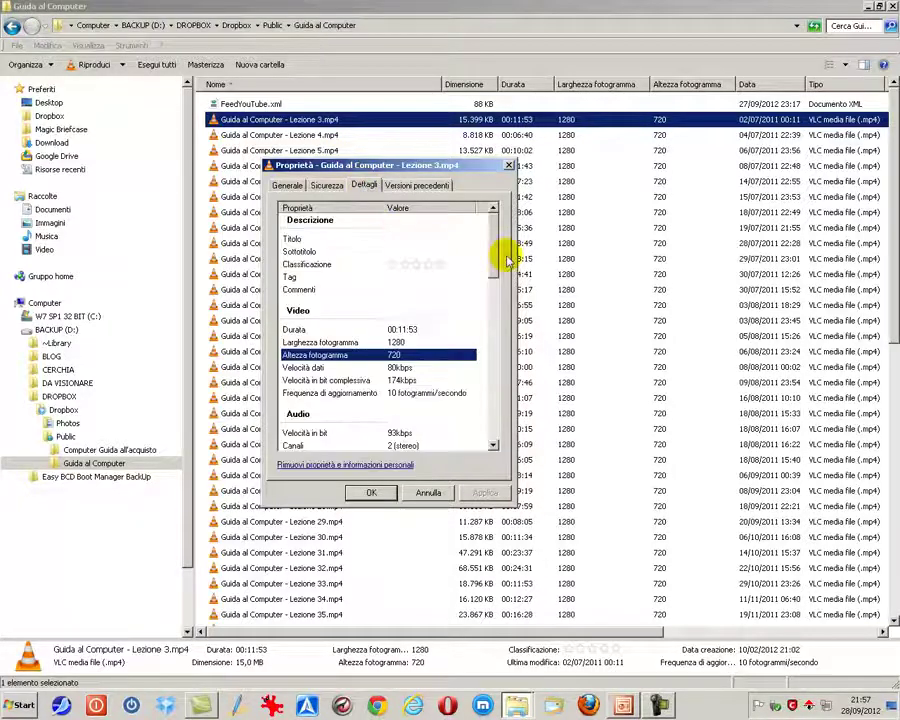
pyautogui.moveTo(495, 258)
pyautogui.mouseDown()
pyautogui.moveTo(494, 308)
pyautogui.moveTo(491, 268)
pyautogui.mouseUp()
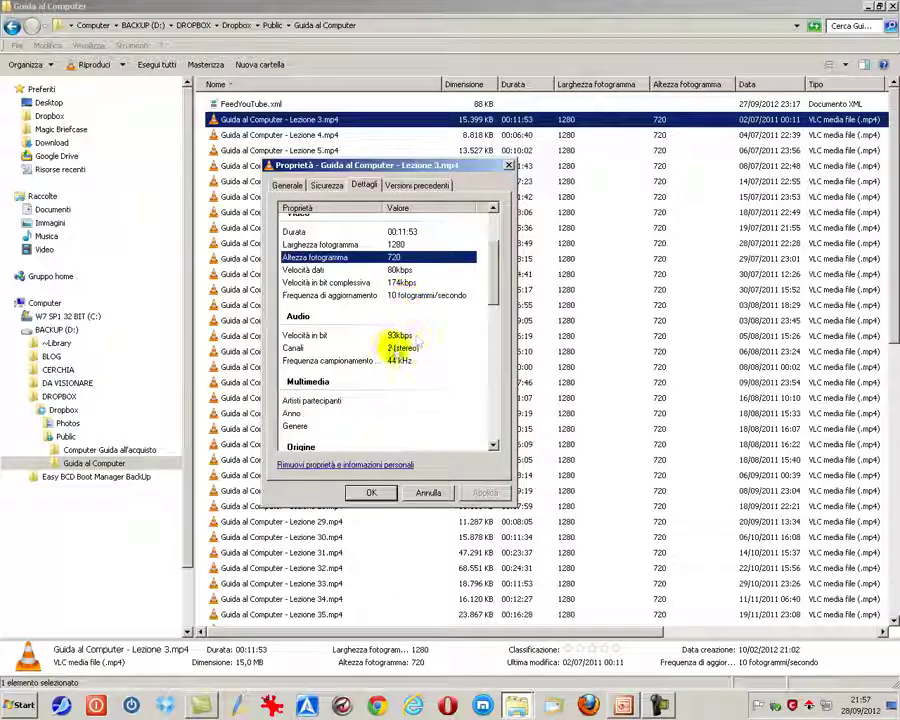
pyautogui.moveTo(491, 255)
pyautogui.mouseDown()
pyautogui.moveTo(491, 437)
pyautogui.moveTo(489, 235)
pyautogui.mouseUp()
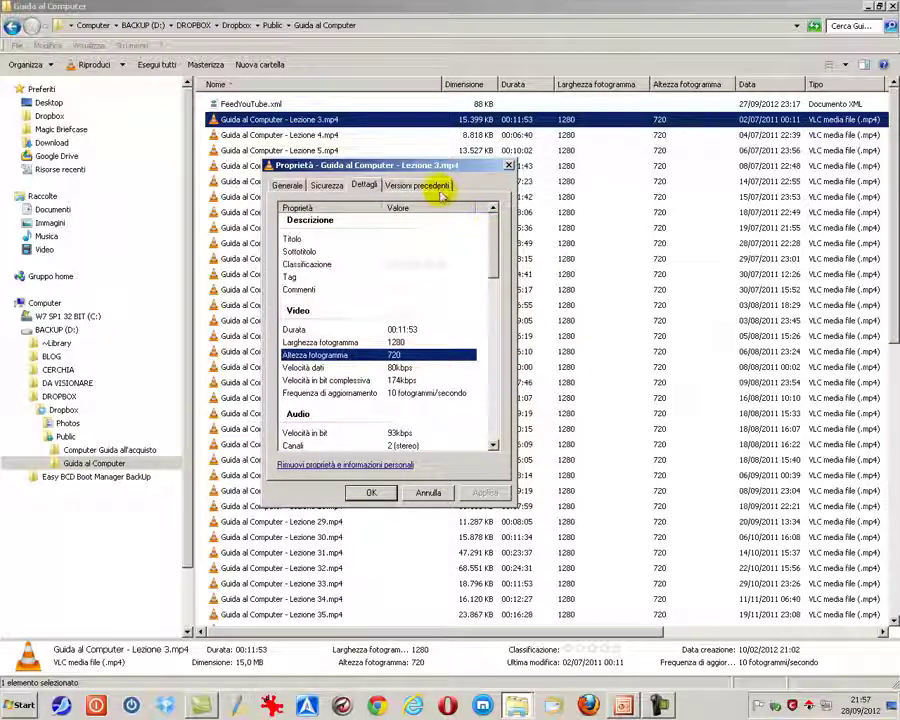
# - Close the properties without changes, copy Guida al Computer - Lezione 3.mp4 to the Desktop, and check the copy there
pyautogui.click(428, 494)
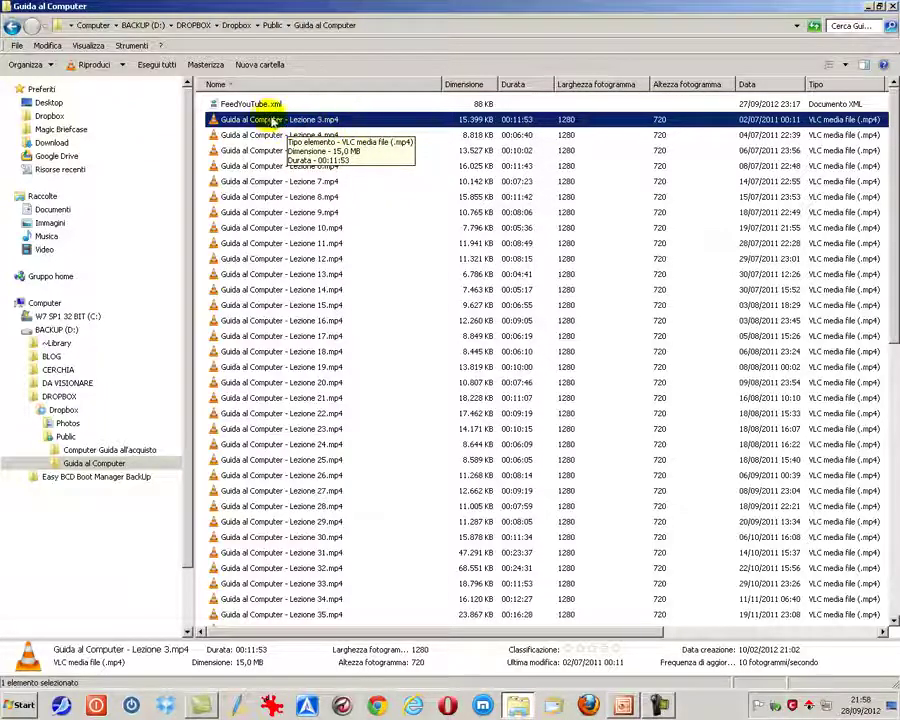
pyautogui.moveTo(255, 123); pyautogui.dragTo(60, 108)
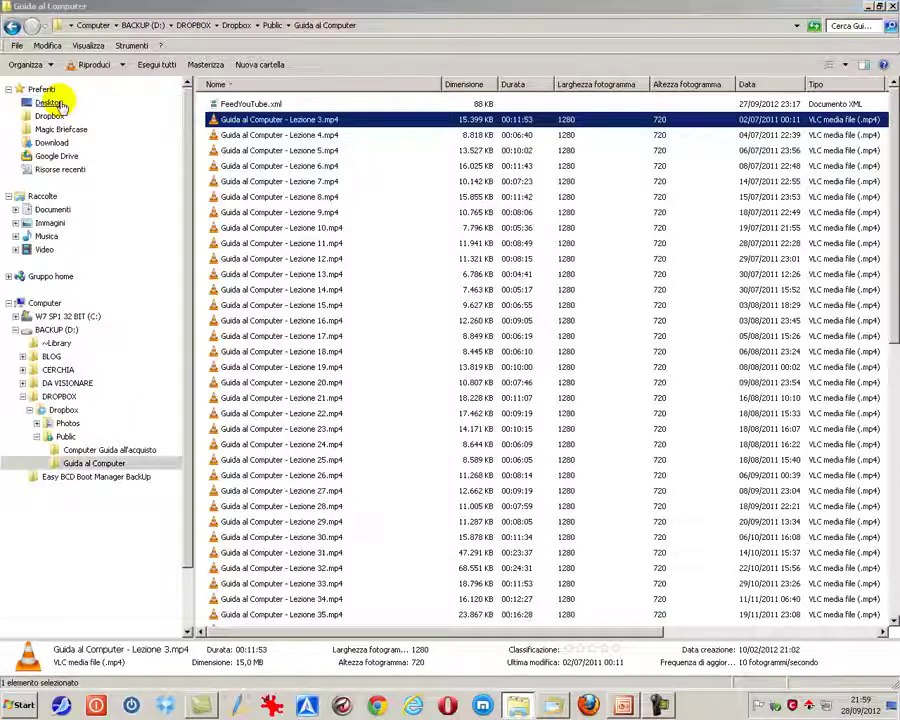
pyautogui.click(891, 709)
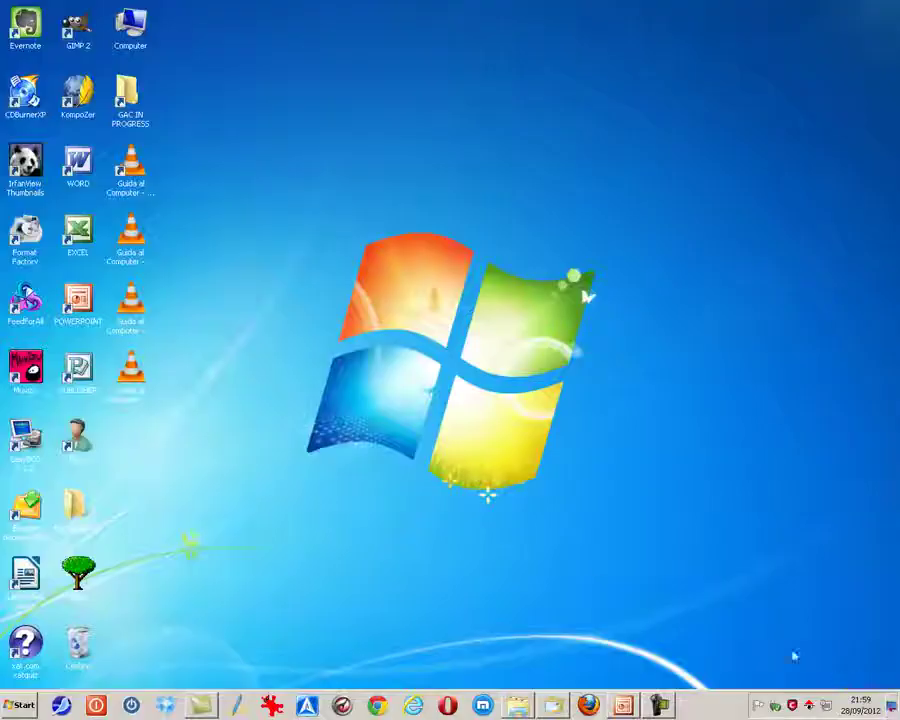
pyautogui.click(140, 378)
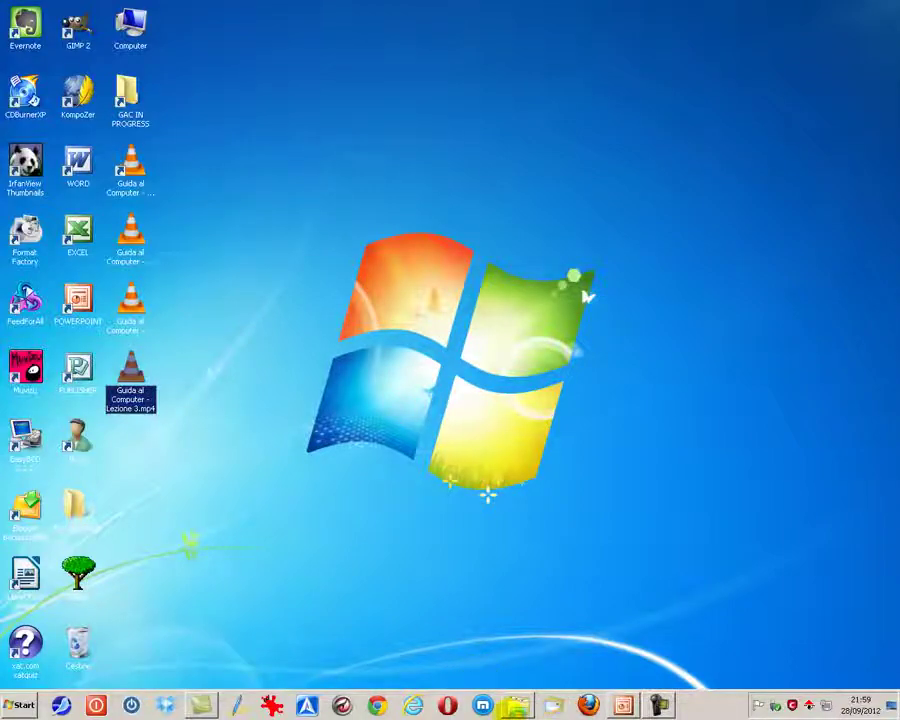
pyautogui.click(516, 709)
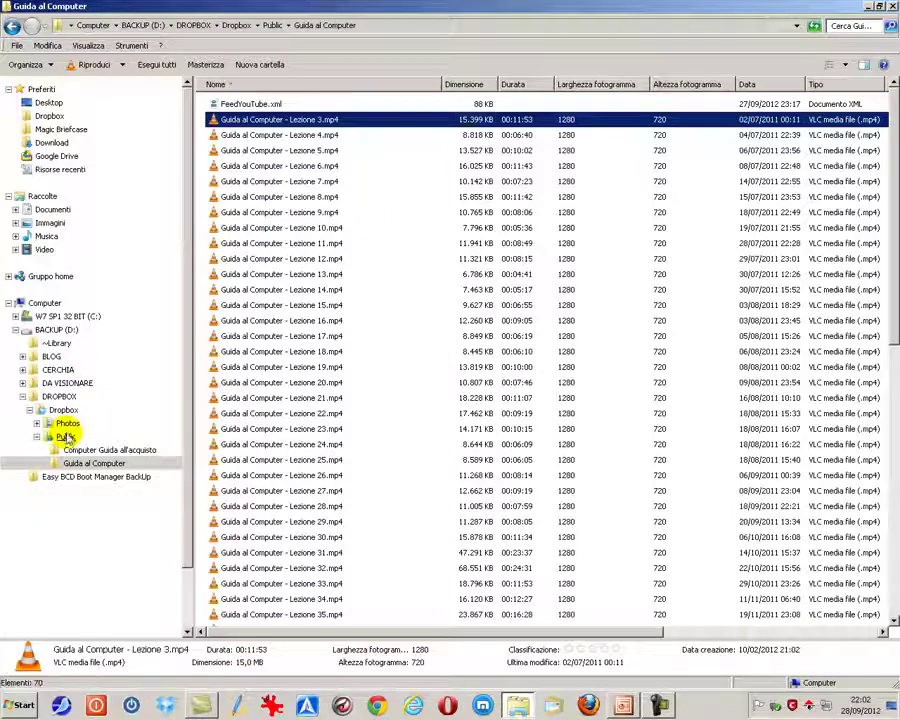
# - Move Guida al Computer - Lezione 3.mp4 into the Public folder, check it there, and reopen the Guida al Computer folder
pyautogui.press('Delete')
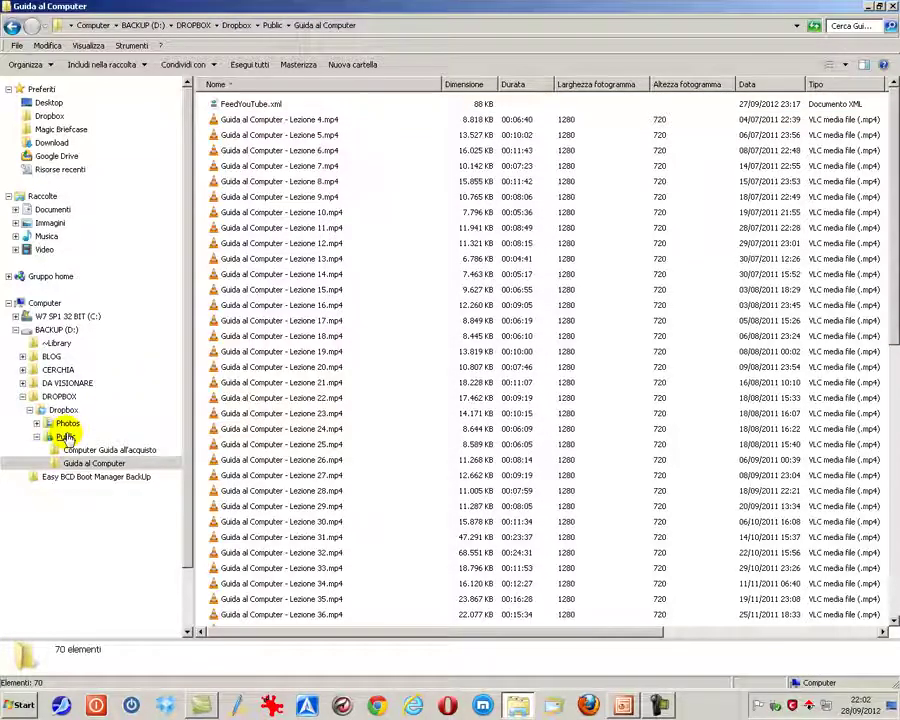
pyautogui.click(66, 437)
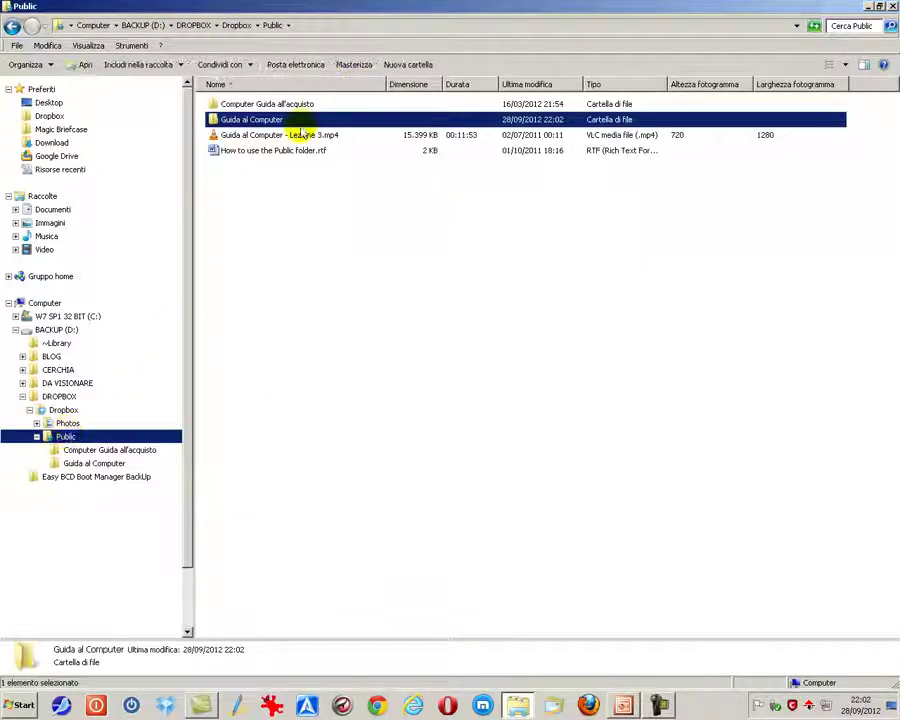
pyautogui.click(88, 462)
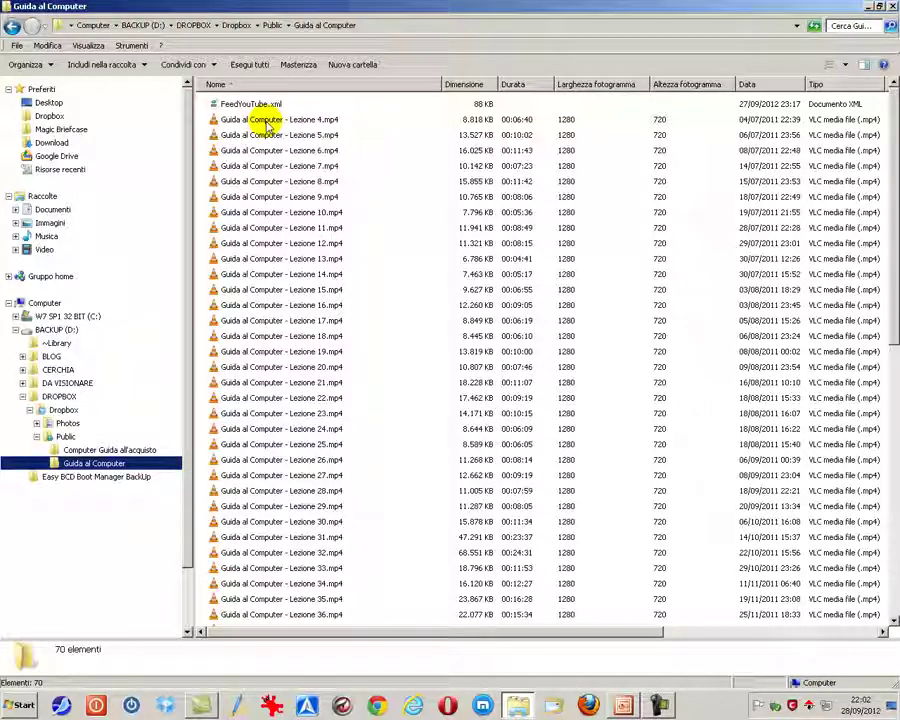
# - Move Guida al Computer - Lezione 4.mp4 to the Desktop, check it there, and return to the Guida al Computer folder
pyautogui.click(268, 122)
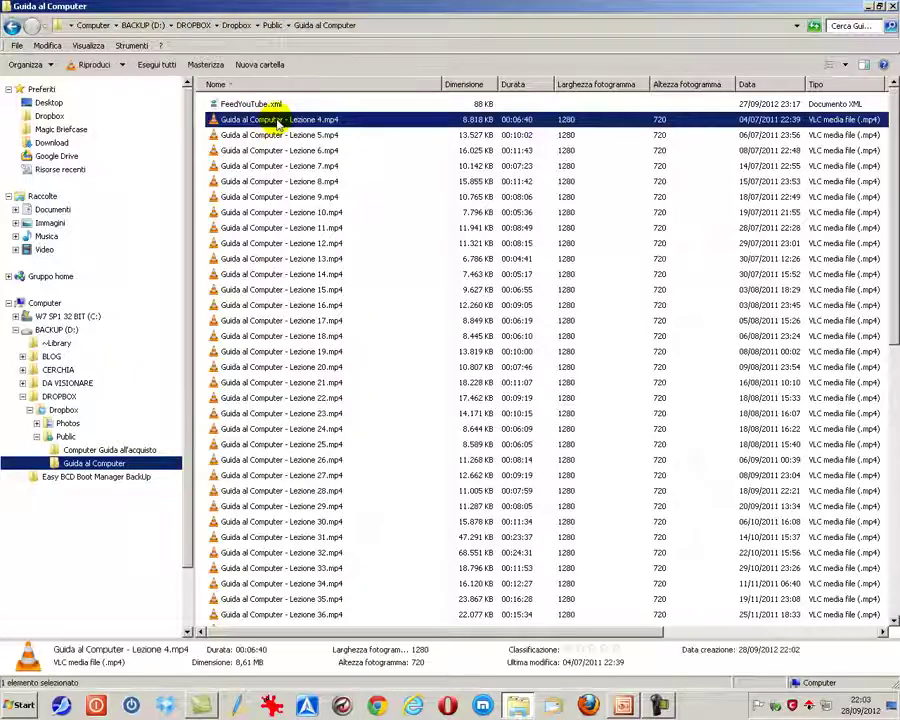
pyautogui.moveTo(270, 120); pyautogui.dragTo(59, 110)
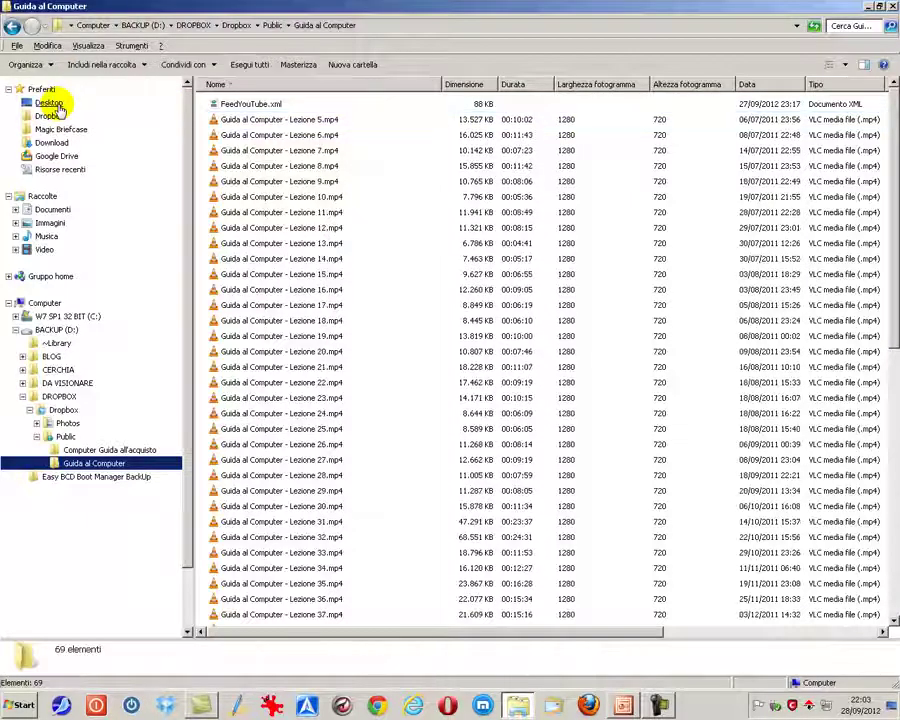
pyautogui.click(871, 10)
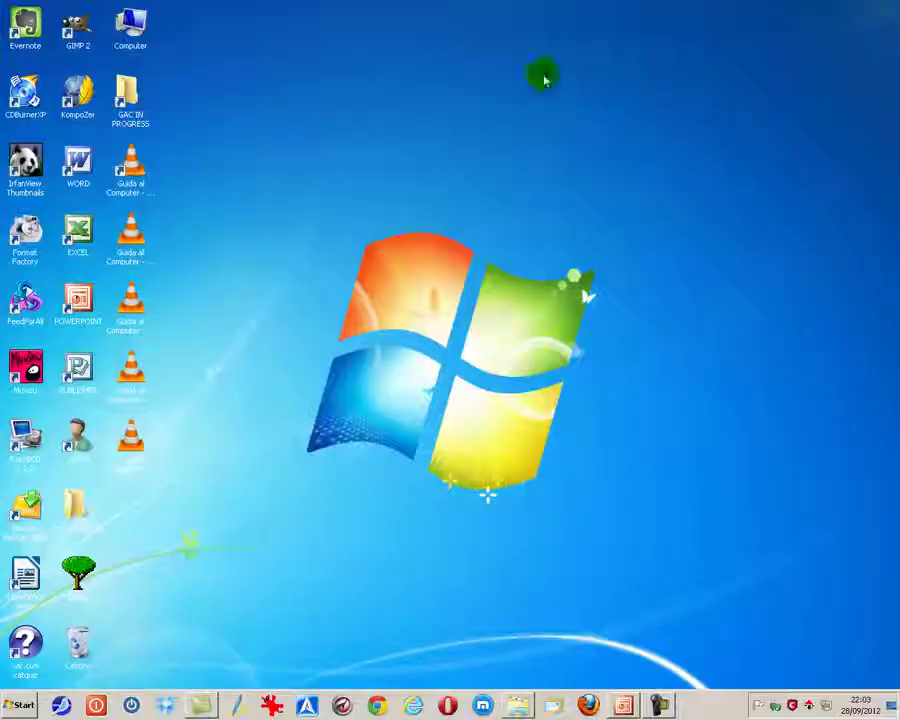
pyautogui.click(130, 438)
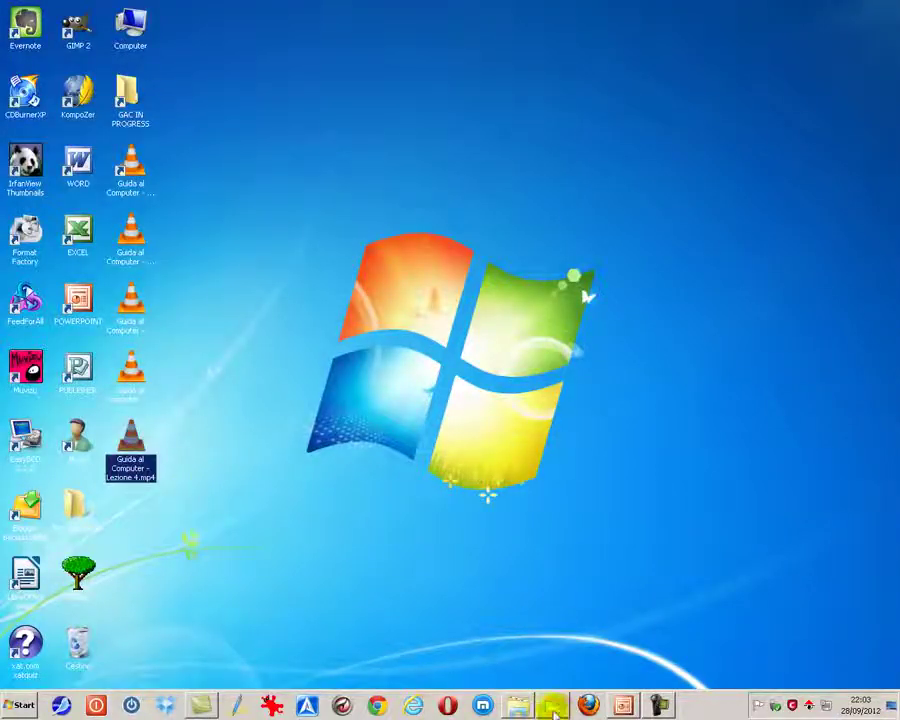
pyautogui.hotkey('alt', 'Tab')
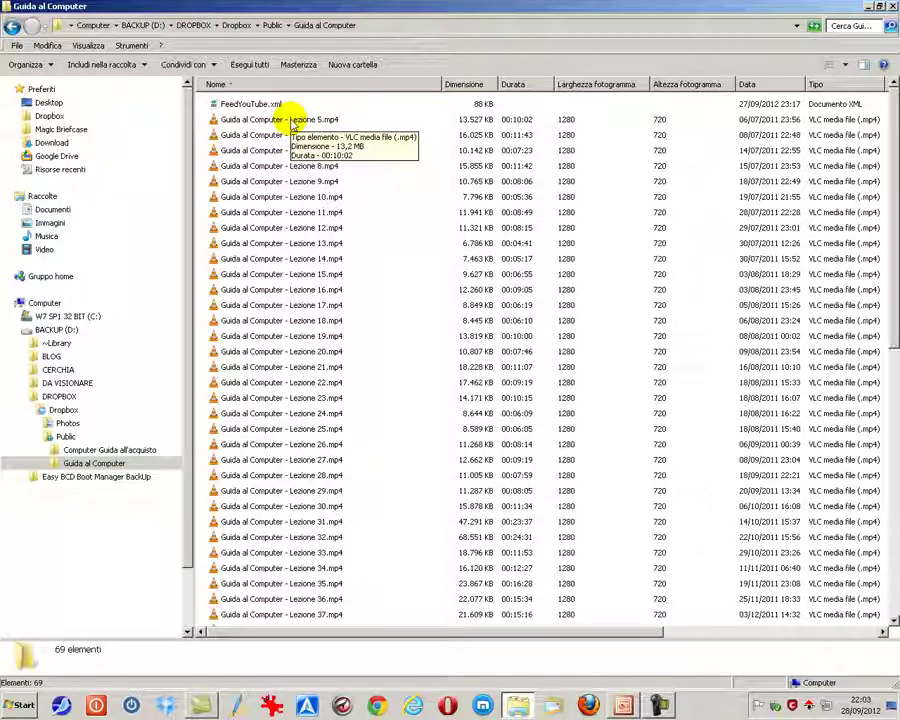
# - Move Guida al Computer - Lezione 5.mp4 into the Public folder and reopen the Guida al Computer folder
pyautogui.click(277, 121)
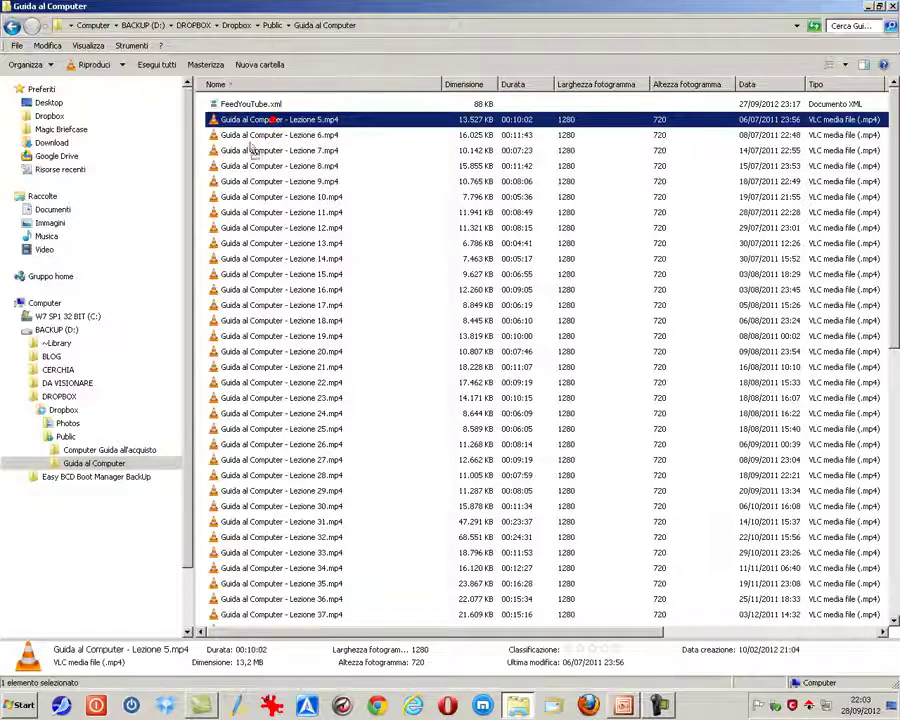
pyautogui.click(68, 437)
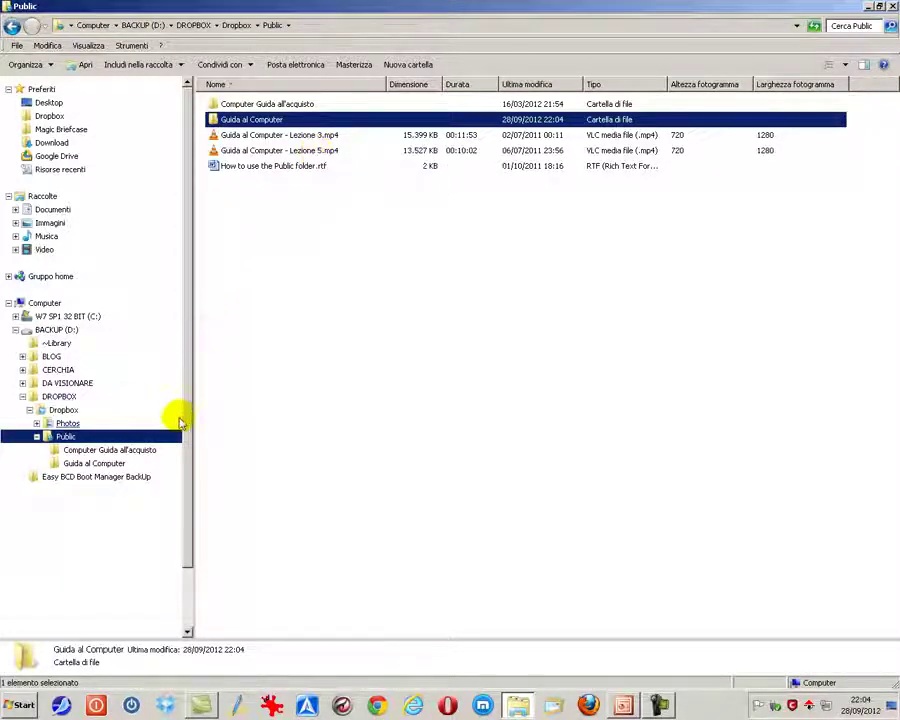
pyautogui.click(128, 466)
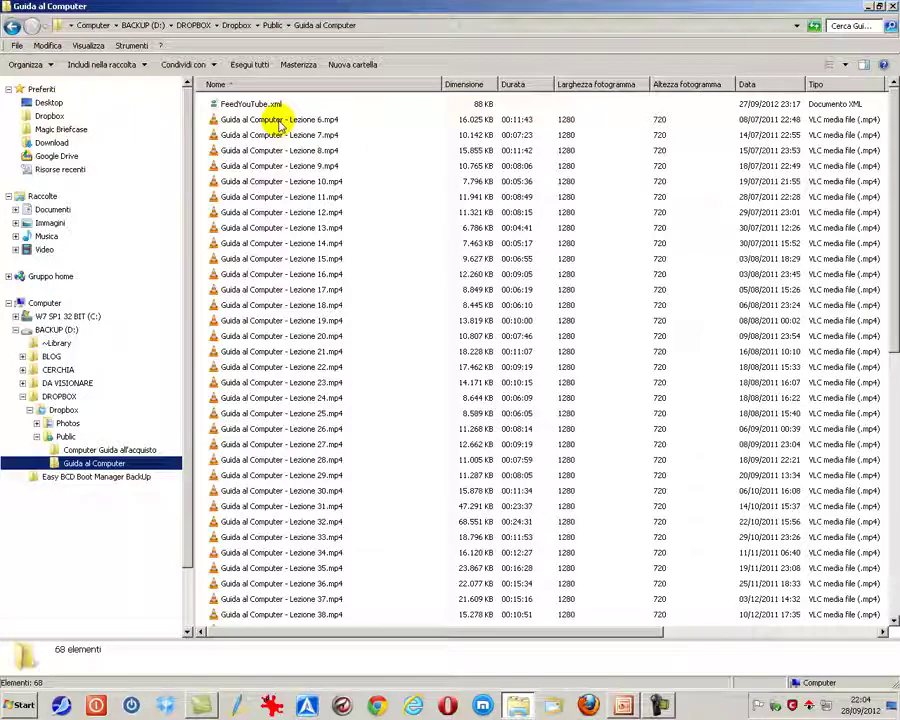
# - Copy Guida al Computer - Lezione 6.mp4 to the Desktop and the Public folder, check both copies, and return to the Guida al Computer folder
pyautogui.click(281, 122)
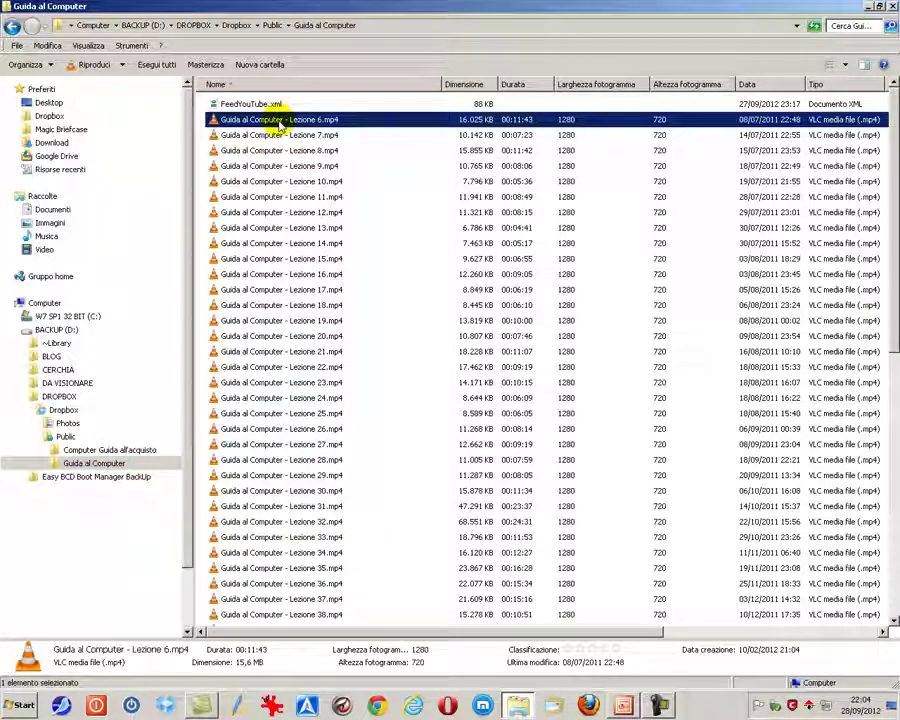
pyautogui.moveTo(281, 122); pyautogui.dragTo(62, 110)
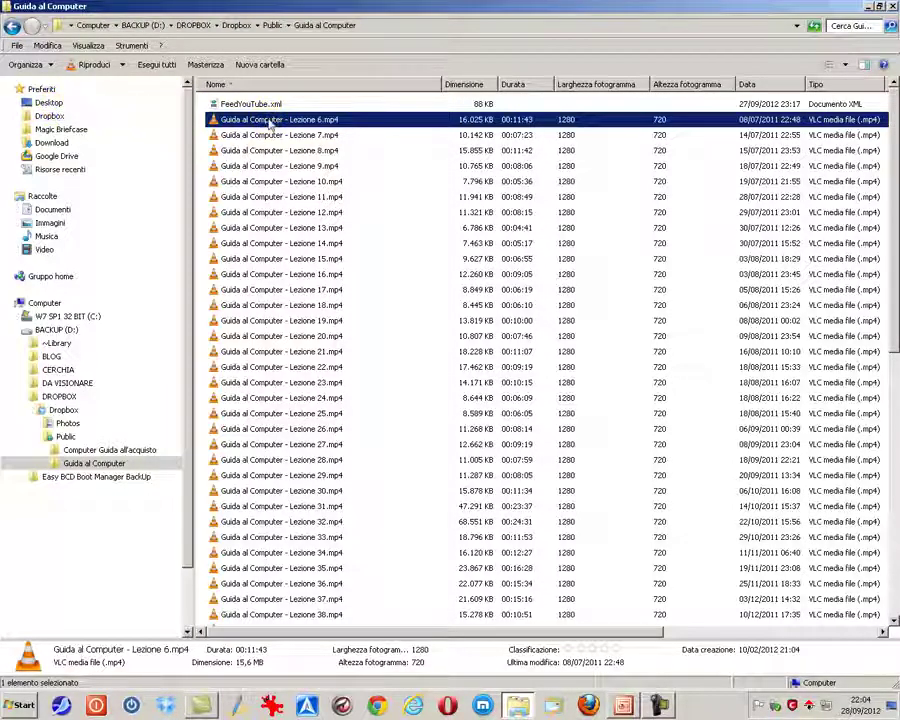
pyautogui.moveTo(268, 122); pyautogui.dragTo(70, 441)
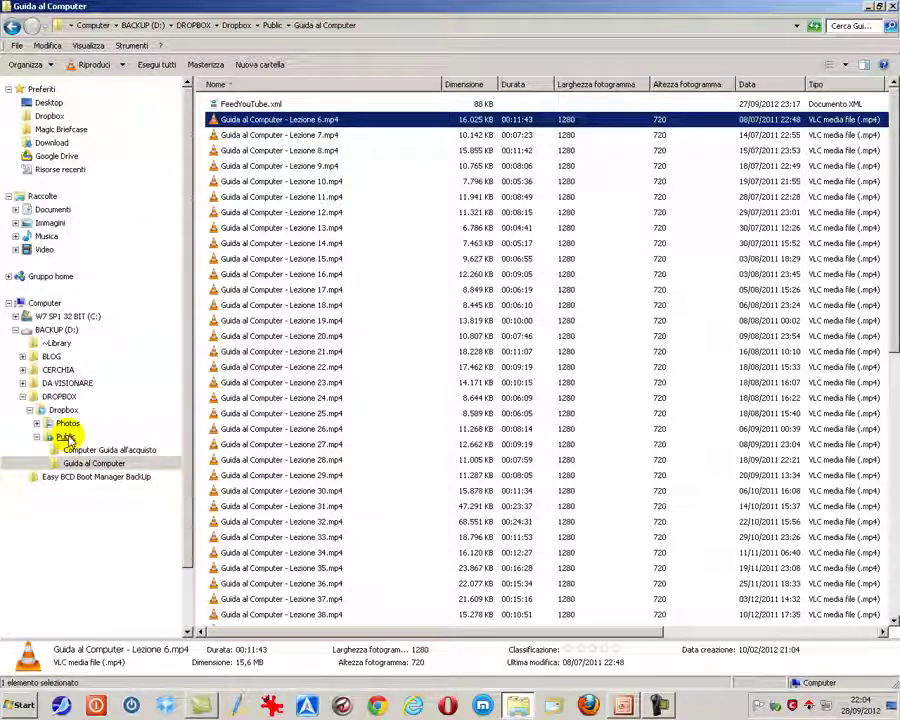
pyautogui.click(66, 437)
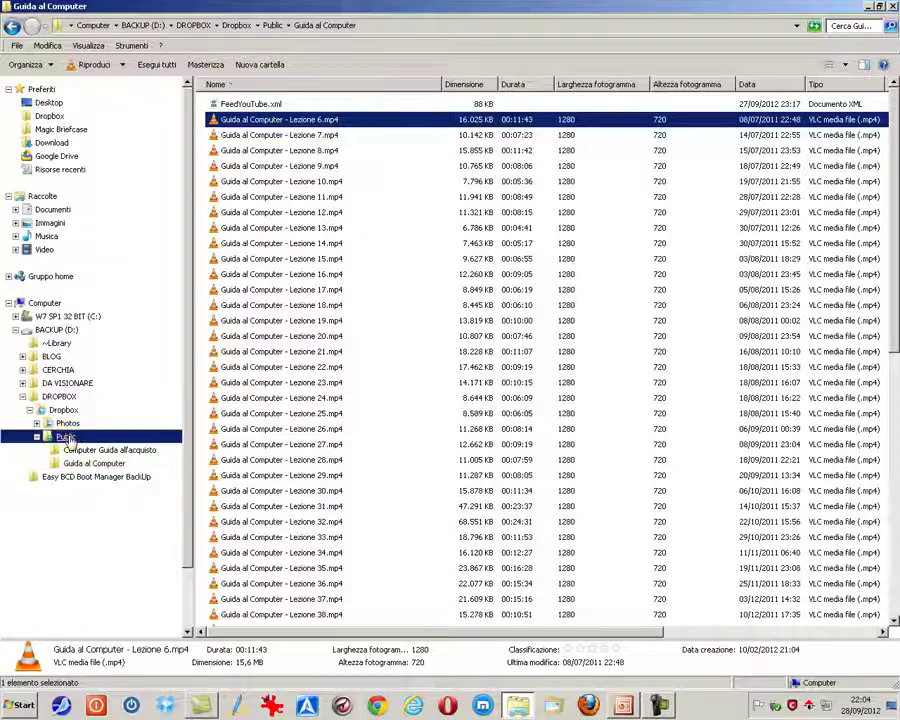
pyautogui.click(286, 167)
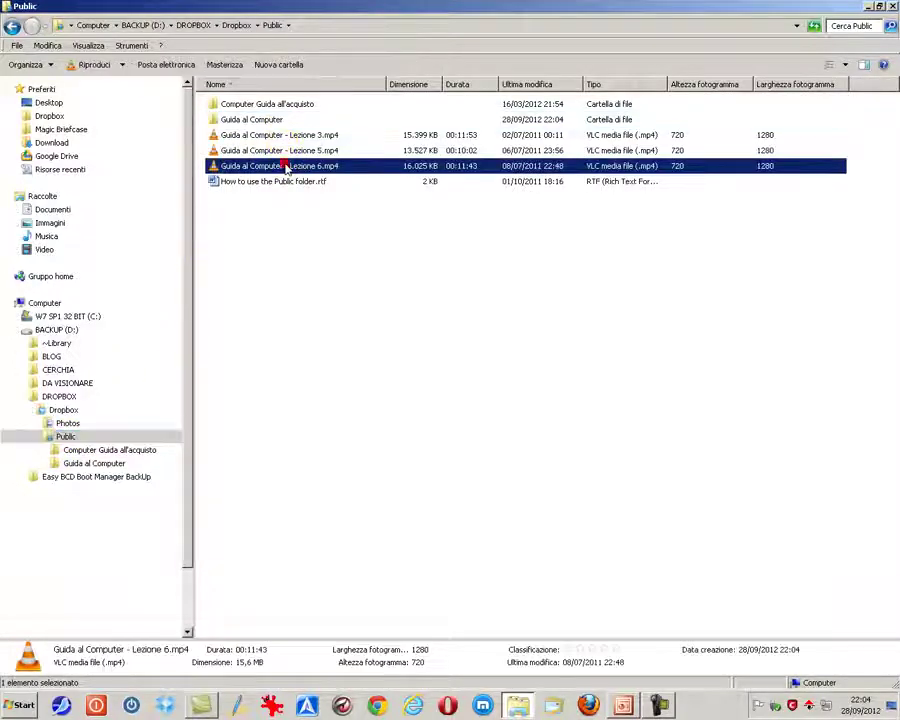
pyautogui.click(867, 7)
pyautogui.click(130, 507)
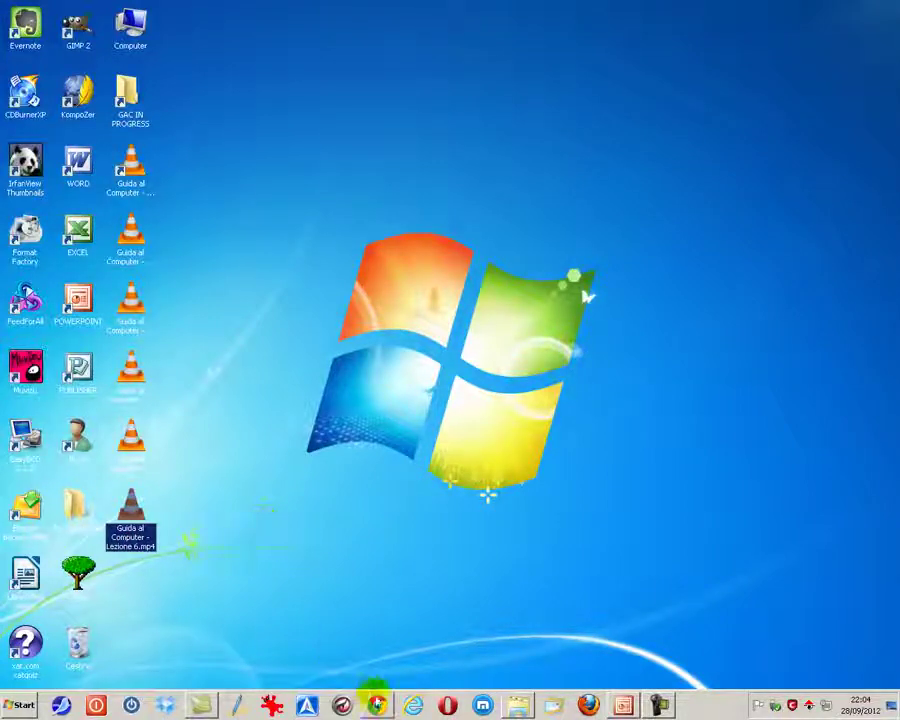
pyautogui.click(520, 706)
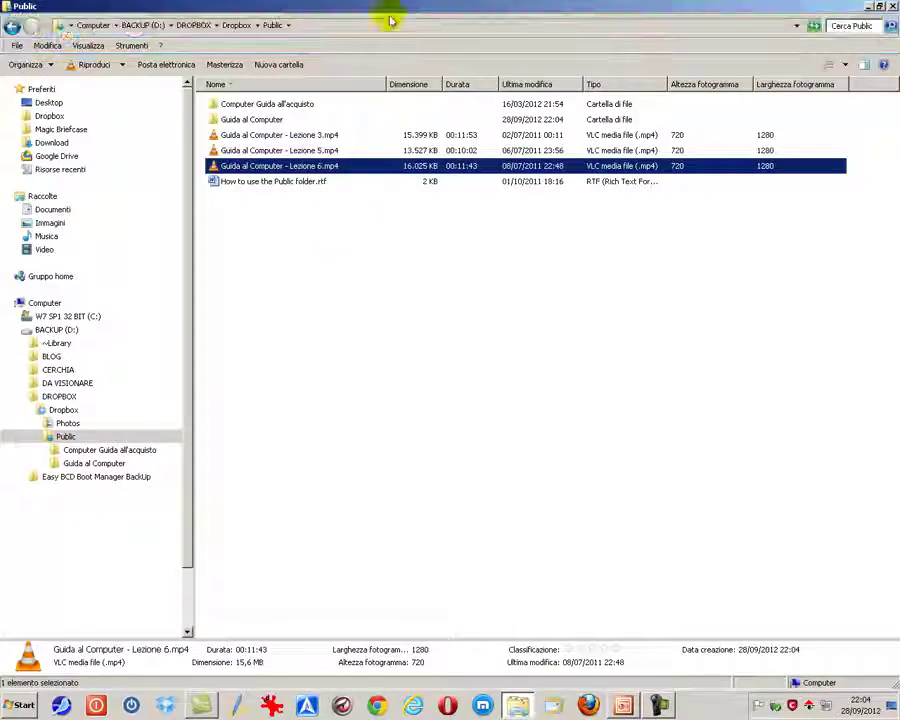
pyautogui.click(82, 467)
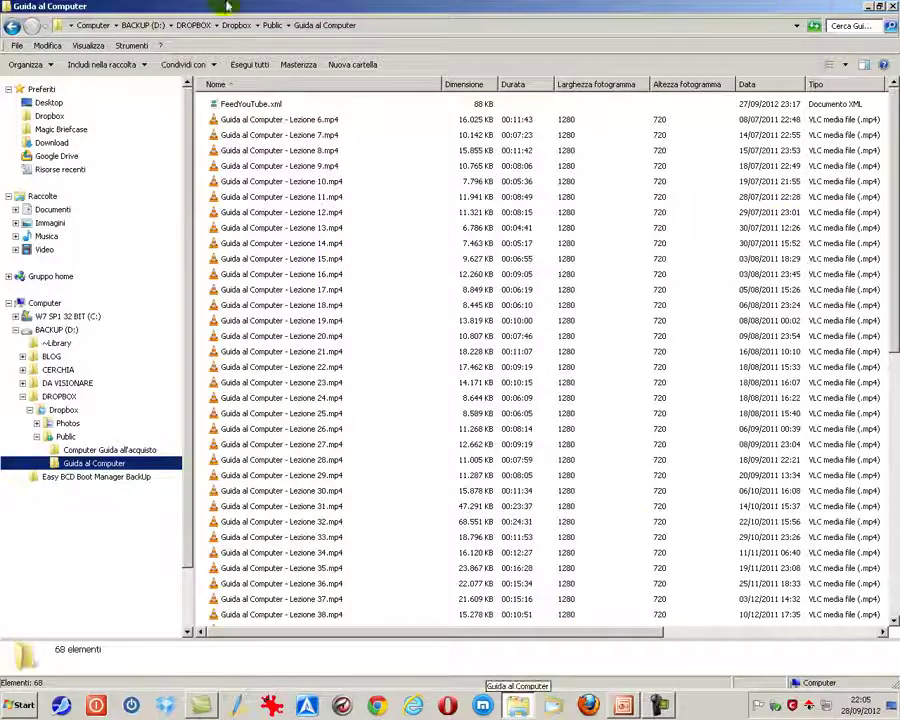
# - Open a second Explorer window and arrange it side by side with the Guida al Computer window
pyautogui.click(518, 708)
pyautogui.click(518, 708)
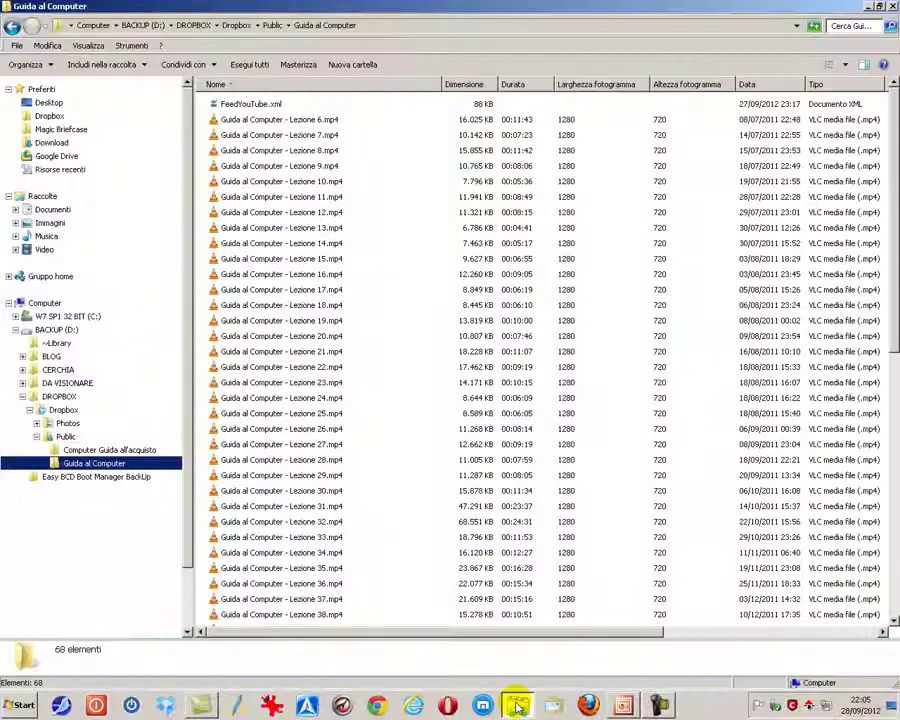
pyautogui.click(518, 708)
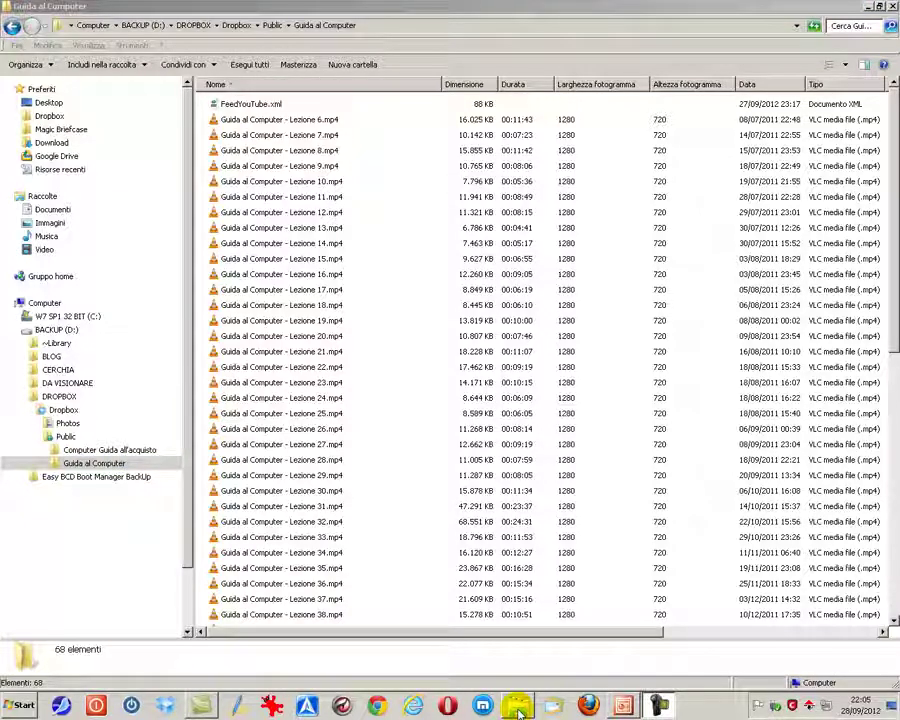
pyautogui.rightClick(518, 711)
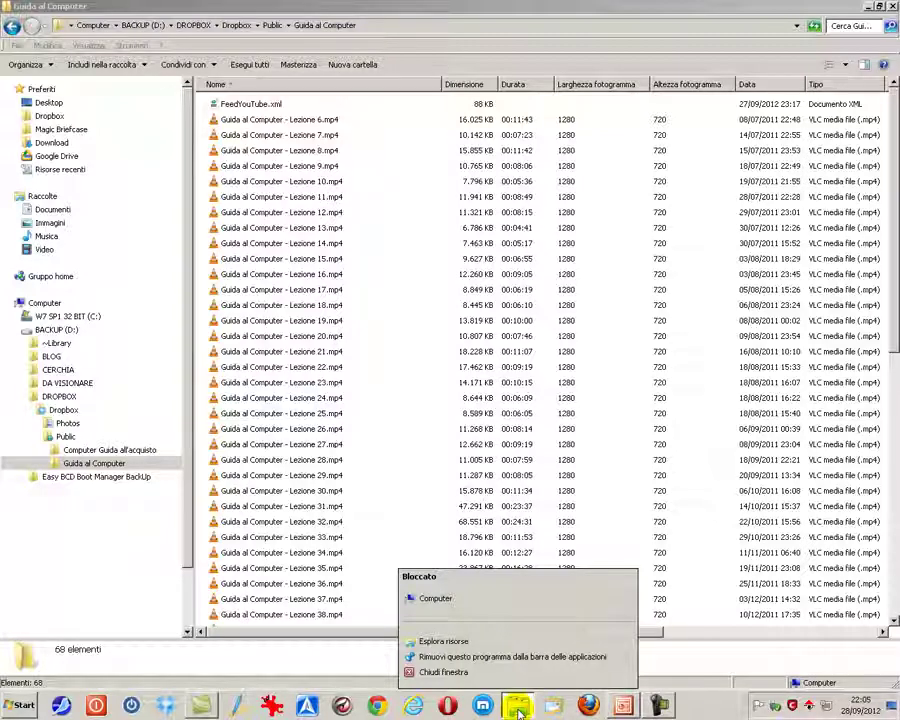
pyautogui.click(445, 642)
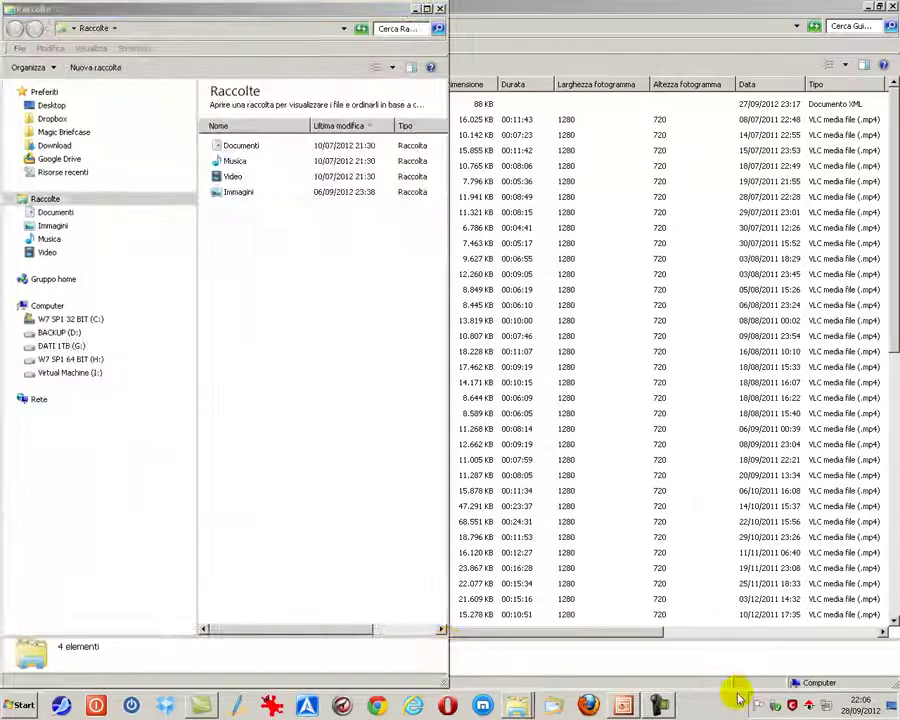
pyautogui.rightClick(731, 705)
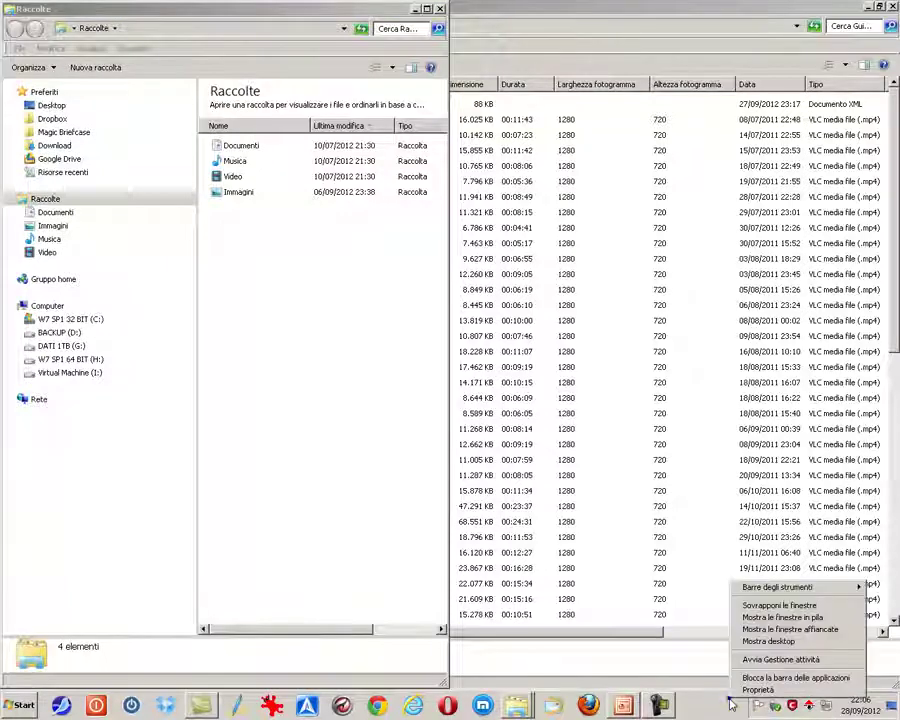
pyautogui.click(750, 630)
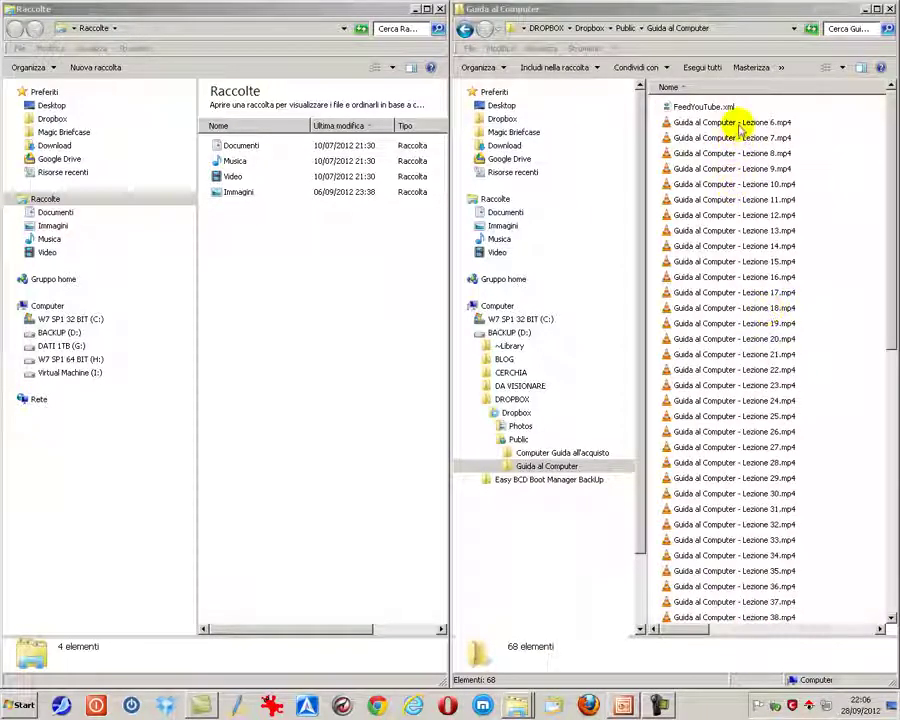
# - Copy Guida al Computer - Lezione 7.mp4 to the Desktop and to the W7 SP1 64 BIT (H:) drive, and open that drive
pyautogui.moveTo(743, 143); pyautogui.dragTo(48, 112)
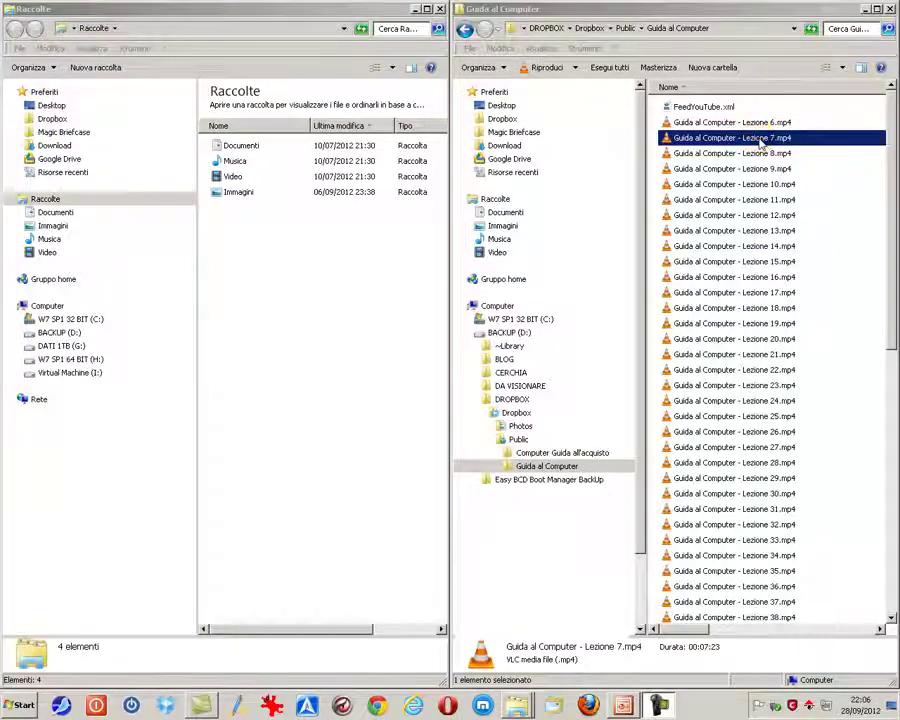
pyautogui.moveTo(760, 145); pyautogui.dragTo(60, 361)
pyautogui.click(62, 359)
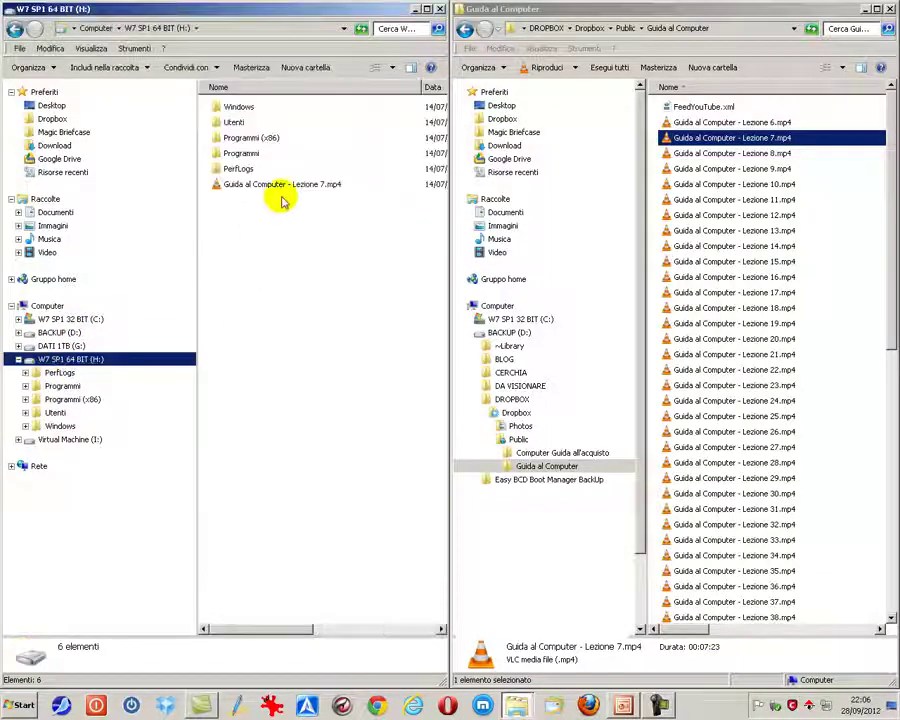